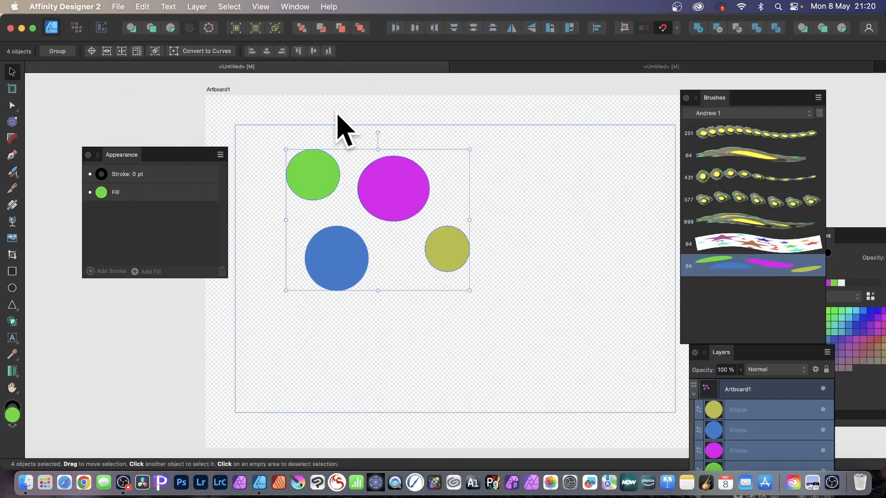
Create a new A3 document in RGB/8 at 300 DPI with a transparent background and no artboard
click(118, 6)
click(124, 23)
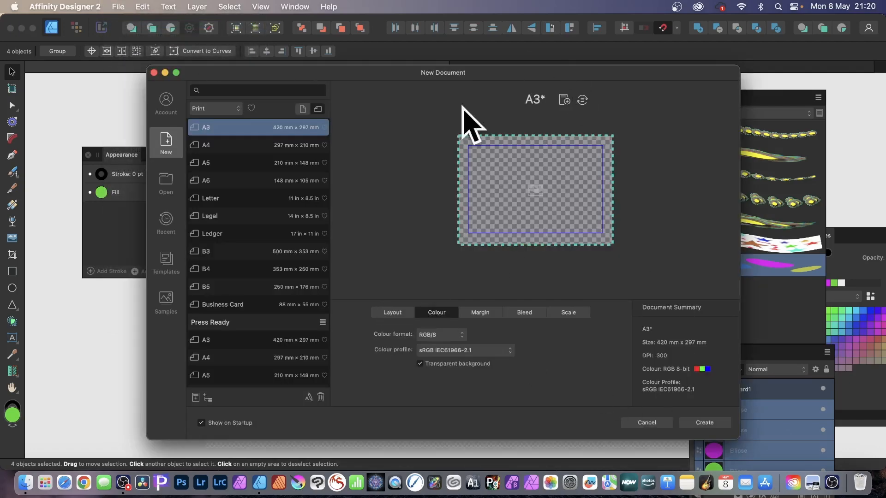
click(395, 315)
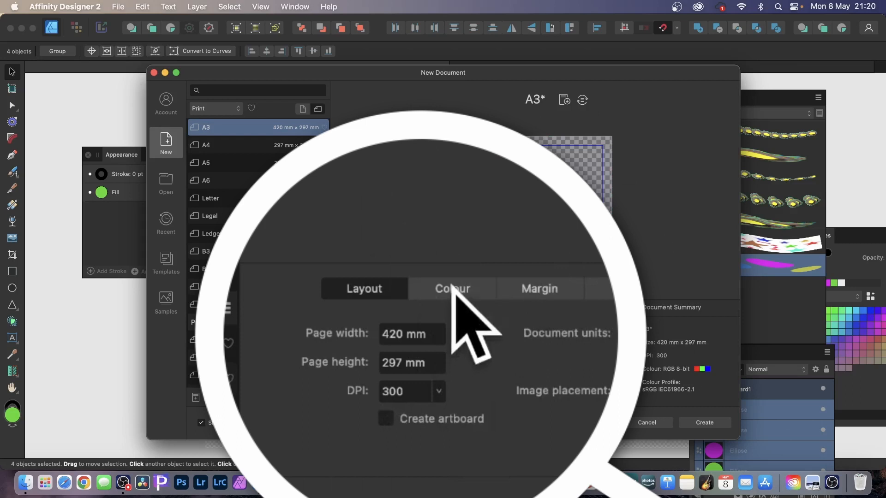
click(440, 310)
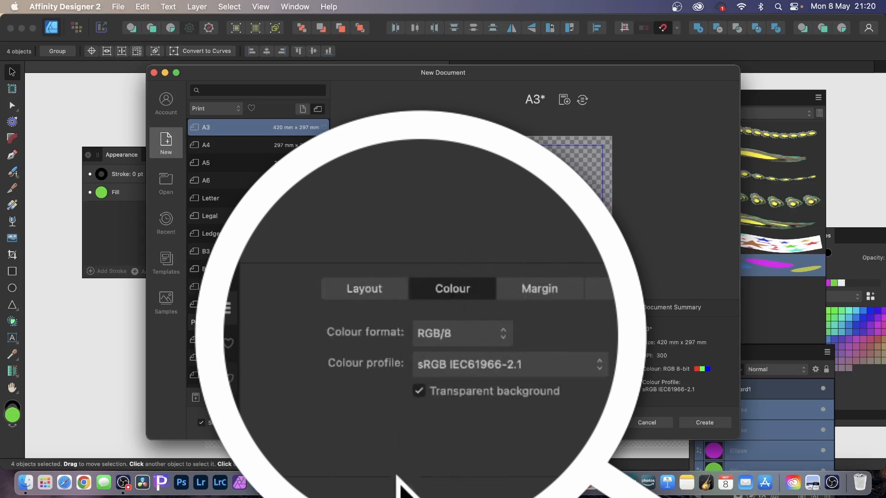
click(432, 396)
click(440, 396)
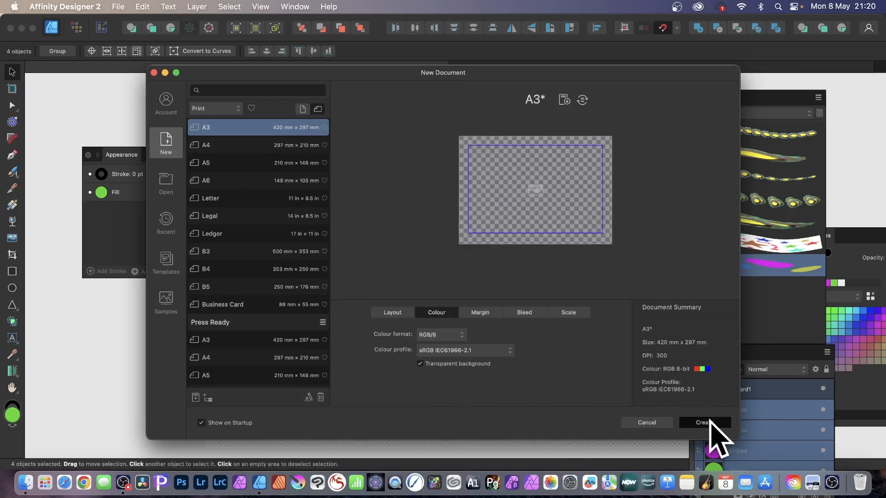
click(709, 421)
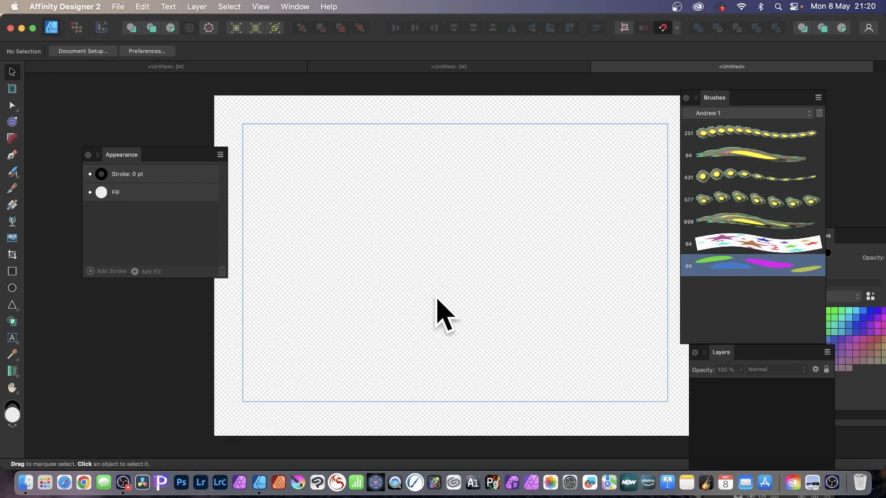
Draw four separate light blue ellipses of varying sizes in the upper half of the page
click(12, 287)
drag(301, 153, 375, 220)
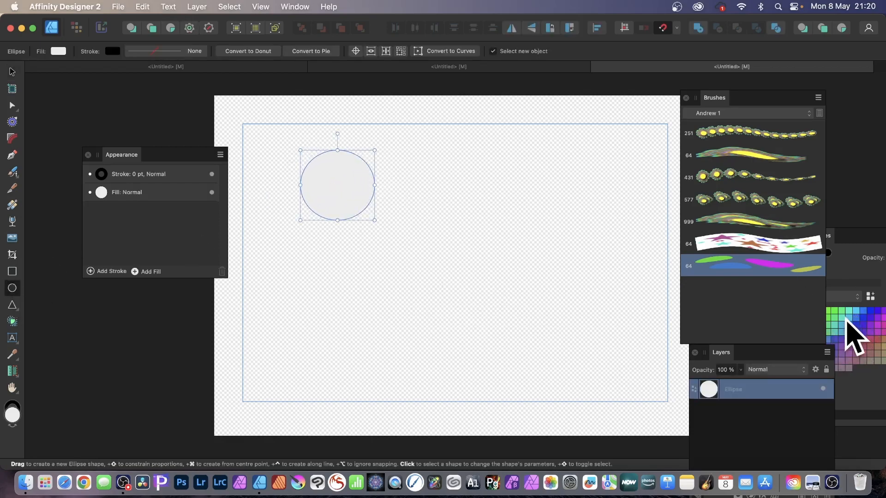
click(847, 317)
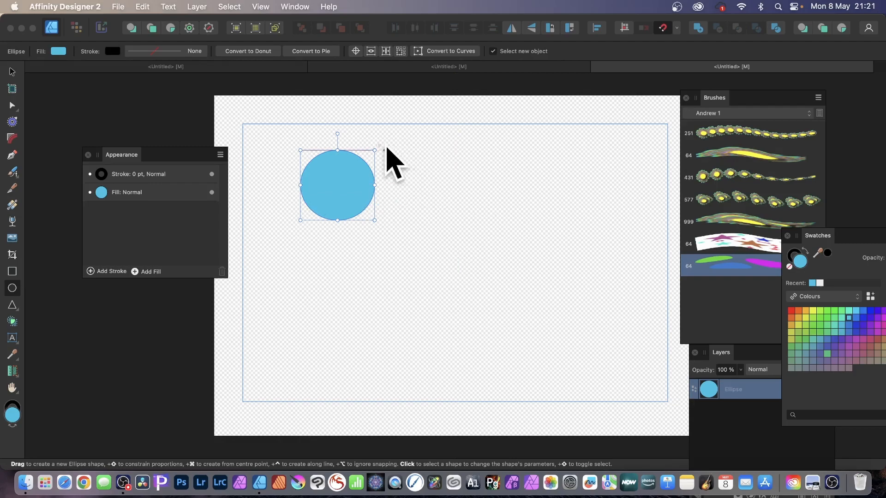
drag(391, 151, 444, 214)
drag(375, 220, 426, 276)
drag(440, 220, 504, 263)
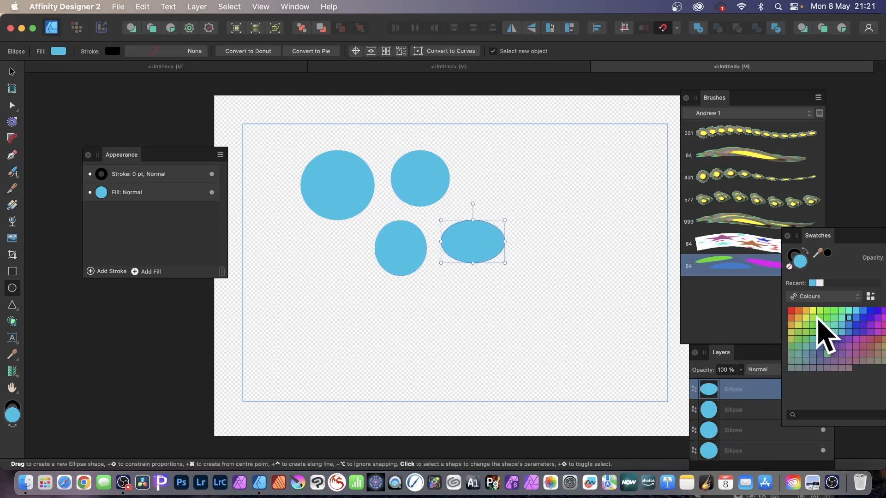
Recolour the last ellipse lime green and draw three more ellipses in the same green beside the blue ones
click(813, 317)
mouse_move(453, 151)
mouse_down()
mouse_move(452, 142)
mouse_move(521, 206)
mouse_up()
mouse_move(538, 206)
mouse_down()
mouse_move(550, 231)
mouse_move(577, 248)
mouse_up()
drag(572, 163, 618, 190)
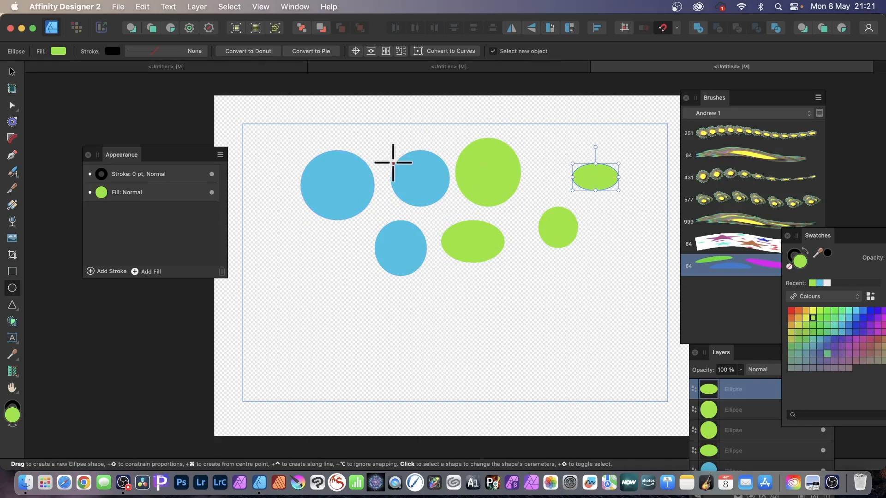
Select all seven ellipses and export them to the Desktop as a PNG named 2, with the area set to Selection Area
click(12, 71)
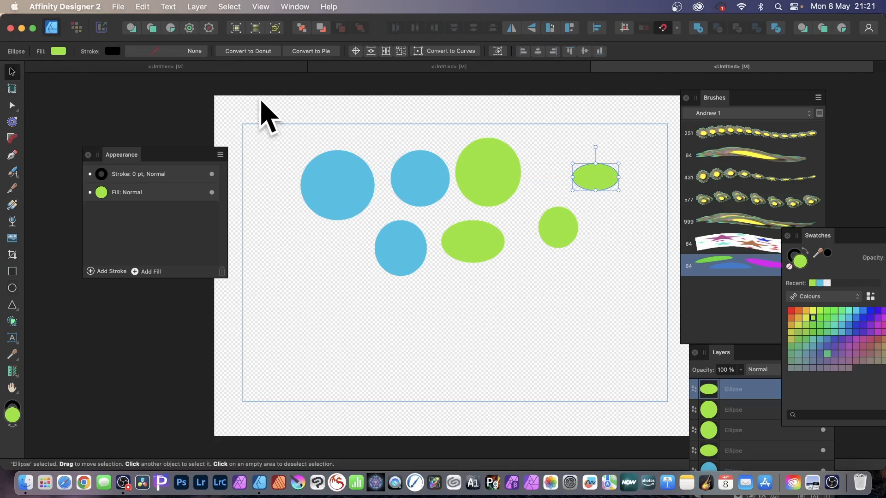
drag(257, 100, 685, 357)
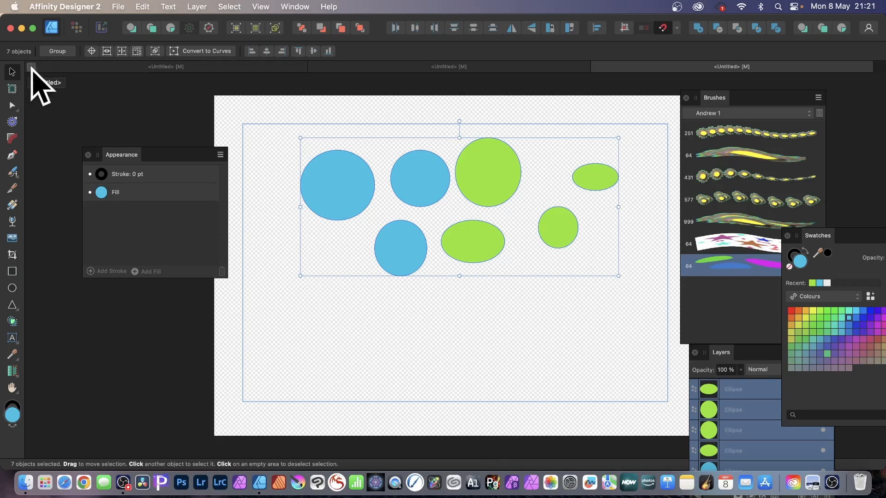
click(119, 6)
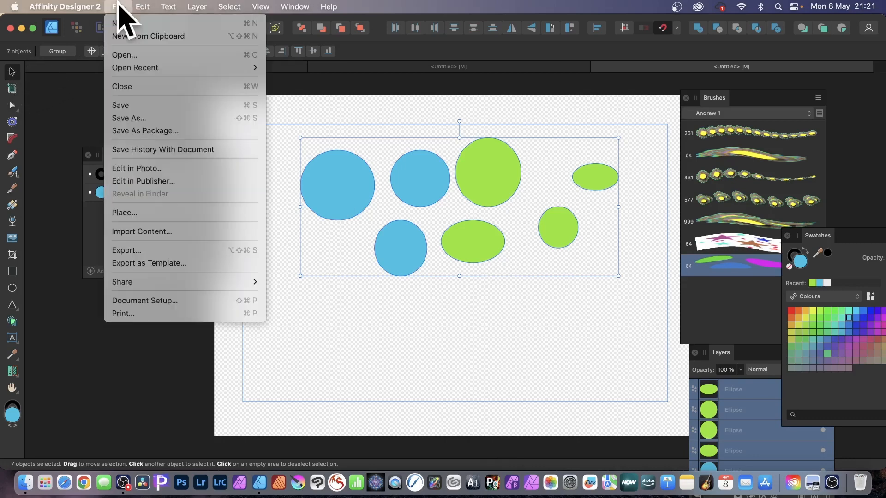
click(125, 250)
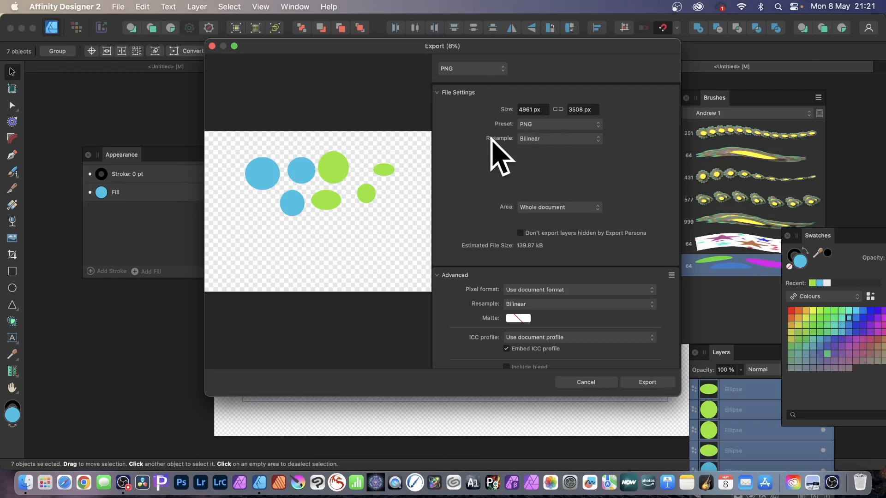
click(537, 208)
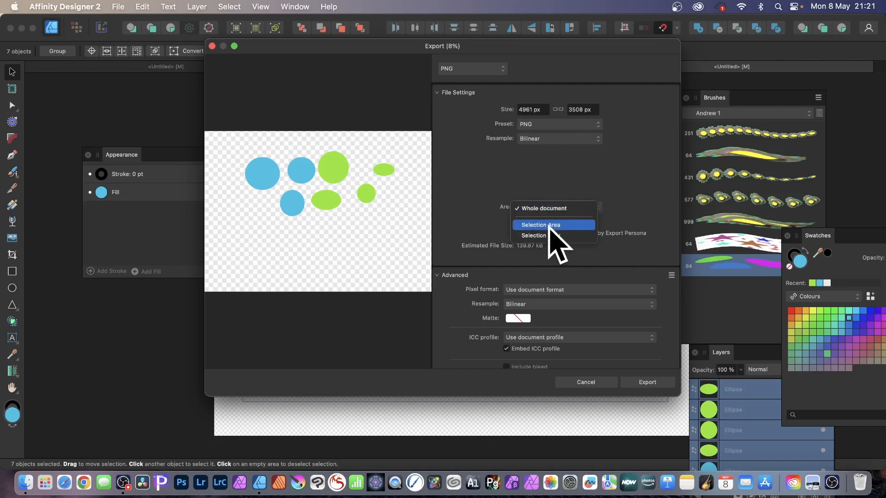
click(549, 225)
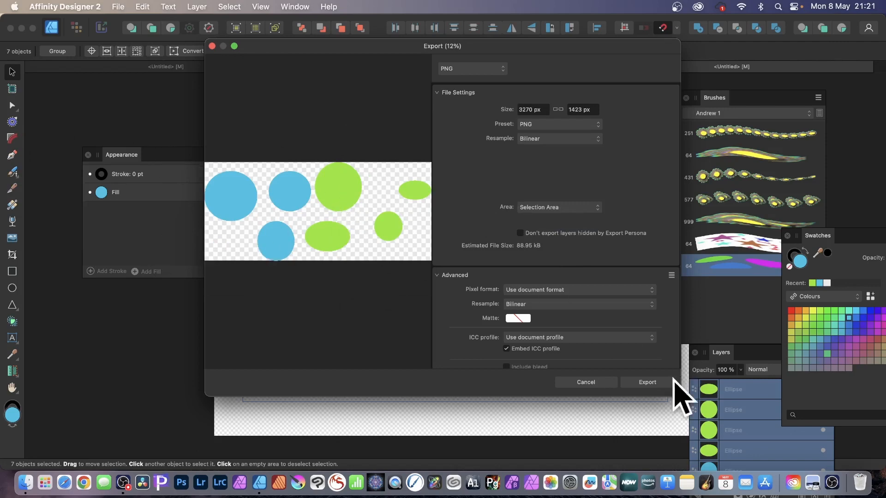
click(647, 381)
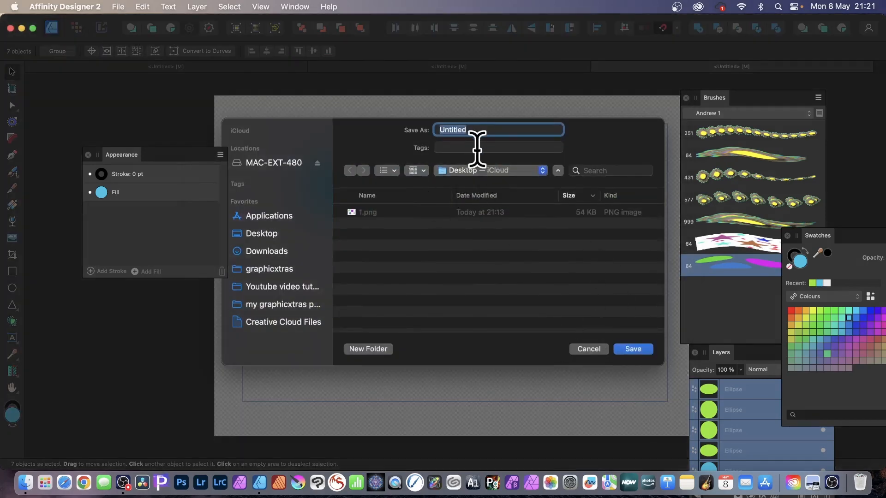
text(2)
click(633, 351)
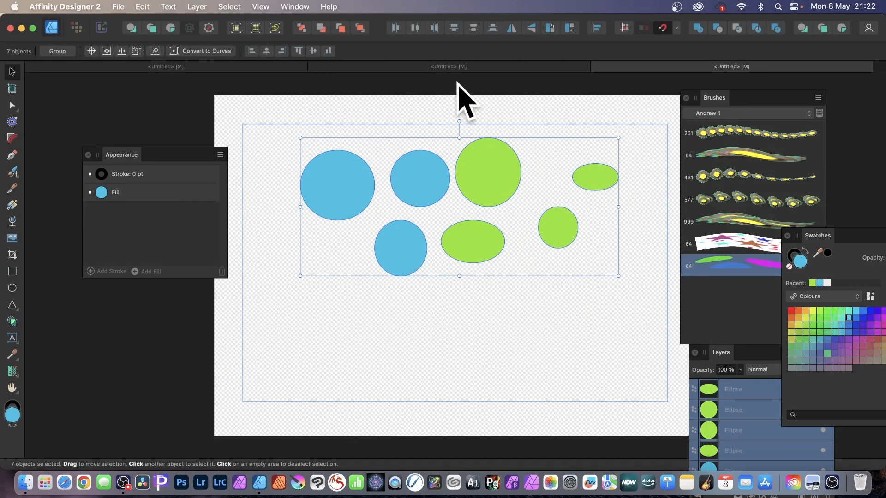
Create another A3 document in RGB/8 with the transparent background turned off
click(117, 7)
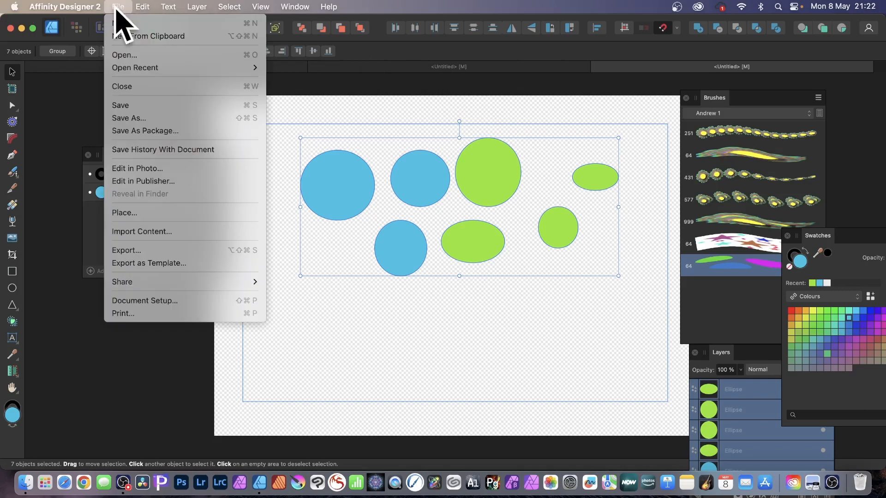
click(119, 20)
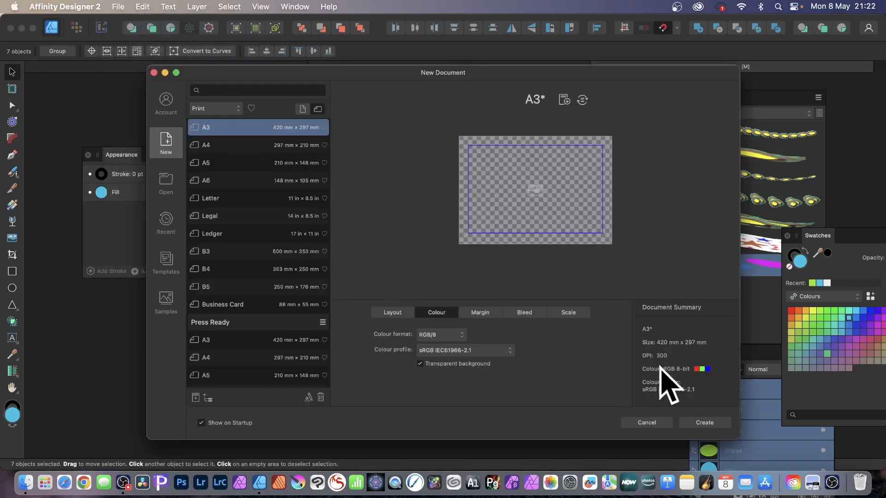
click(433, 363)
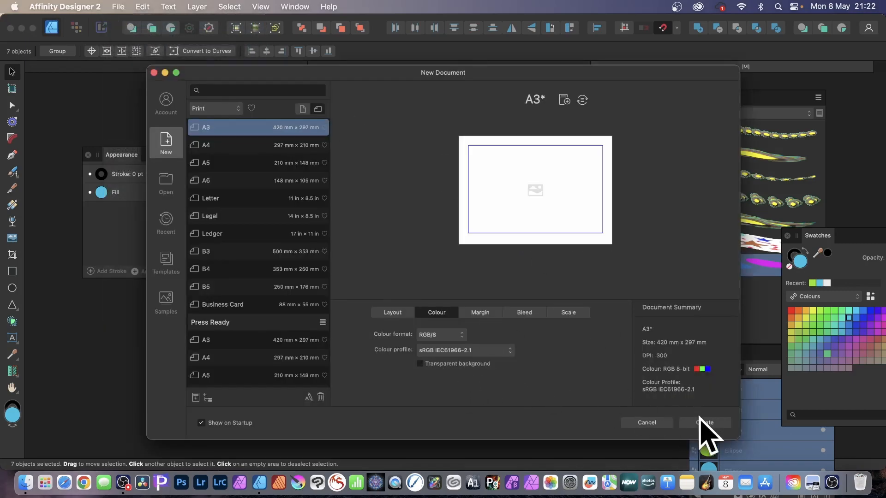
click(705, 423)
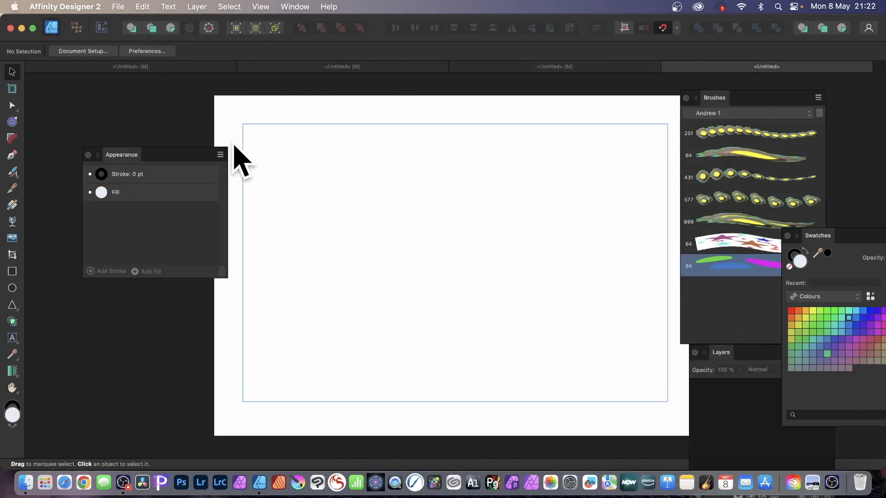
Paint a large looping black stroke across the page with the Vector Brush Tool, using the first 200 px brush from the Oils category
click(13, 172)
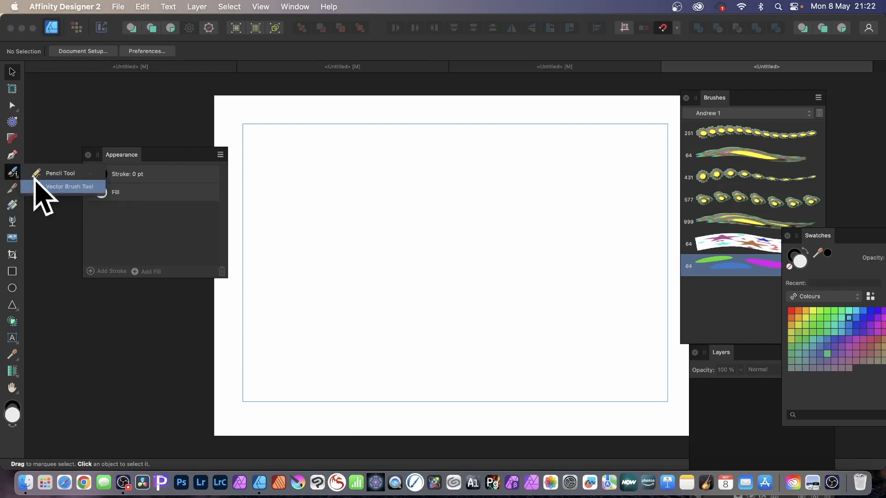
click(67, 187)
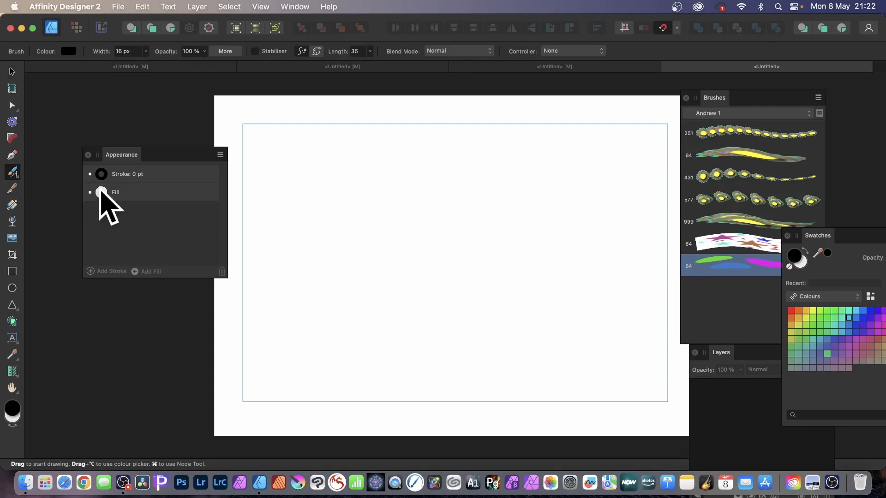
drag(126, 154, 71, 141)
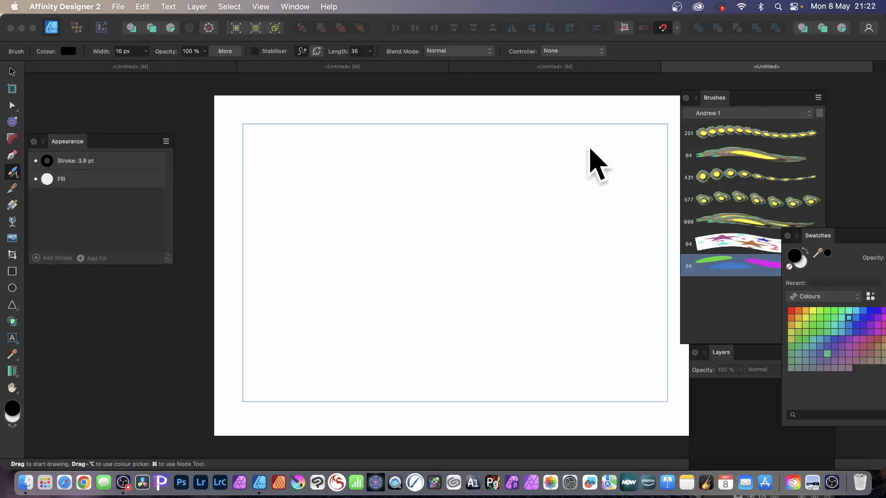
click(742, 113)
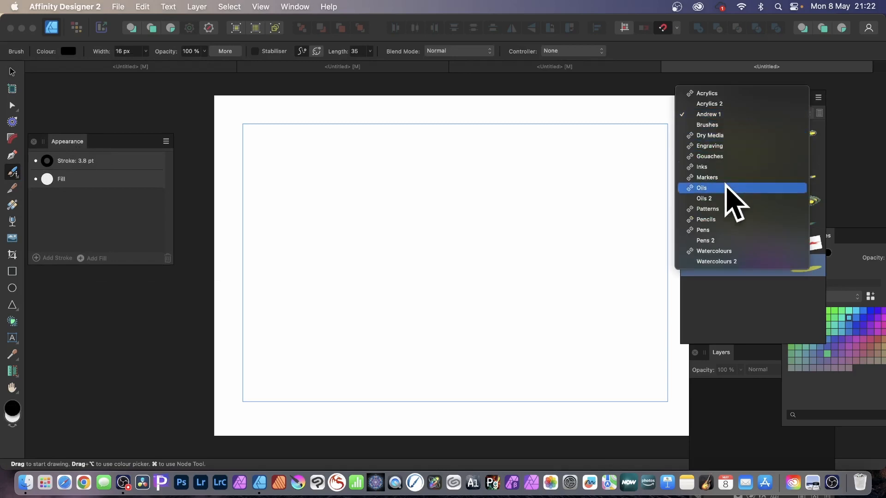
click(725, 188)
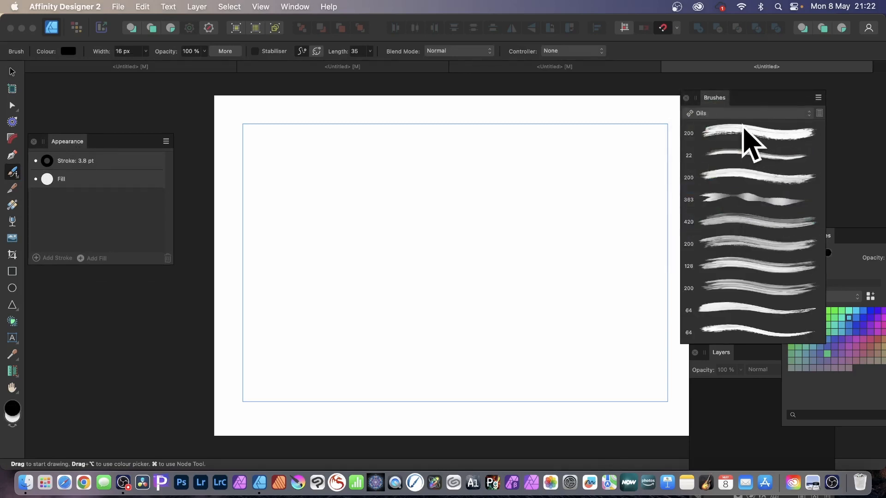
click(735, 135)
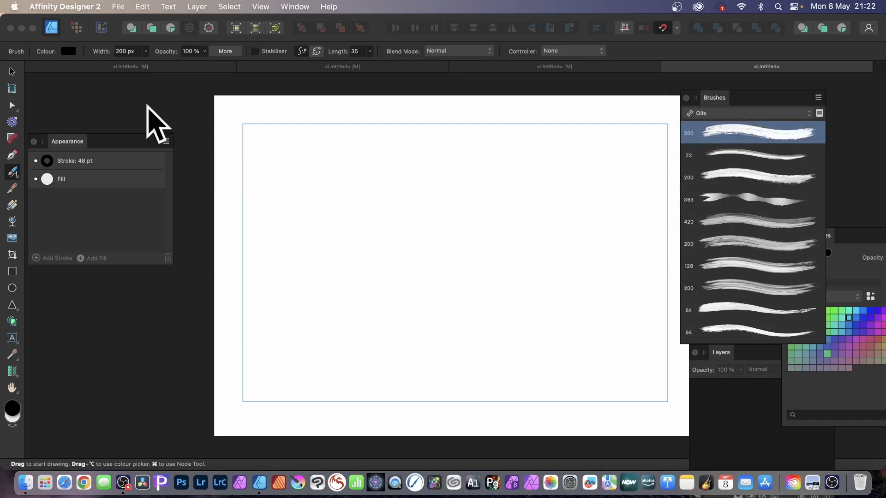
mouse_move(280, 161)
mouse_down()
mouse_move(293, 176)
mouse_move(524, 209)
mouse_move(393, 261)
mouse_move(496, 259)
mouse_up()
mouse_move(492, 302)
mouse_down()
mouse_move(338, 257)
mouse_move(358, 325)
mouse_move(303, 162)
mouse_up()
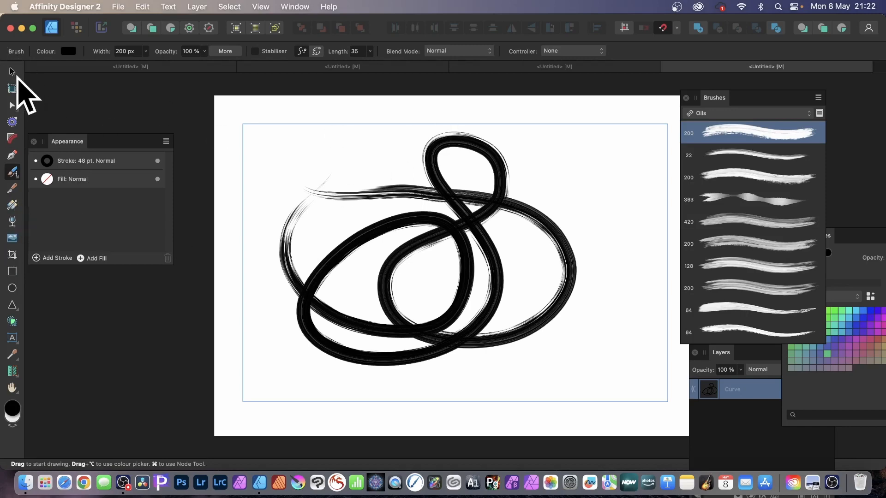
Apply a Linear gradient to the painted curve with the Fill Tool, using the Stroke context
click(12, 71)
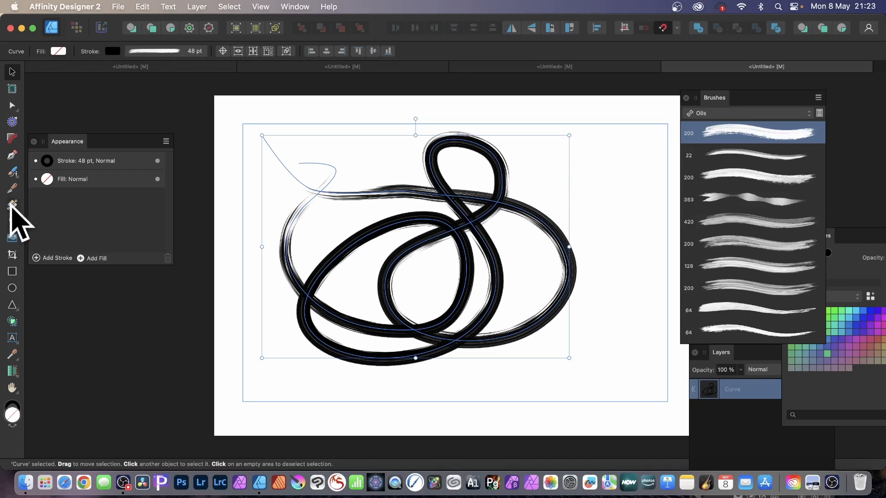
click(12, 204)
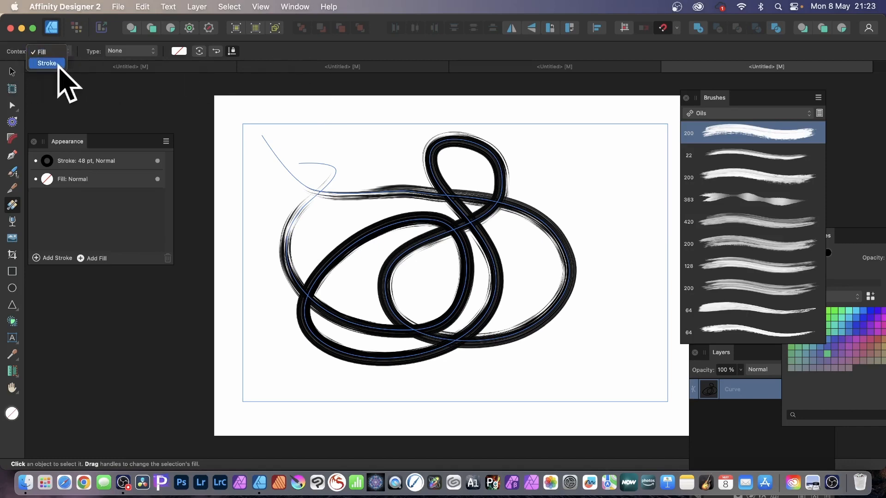
click(59, 64)
click(141, 51)
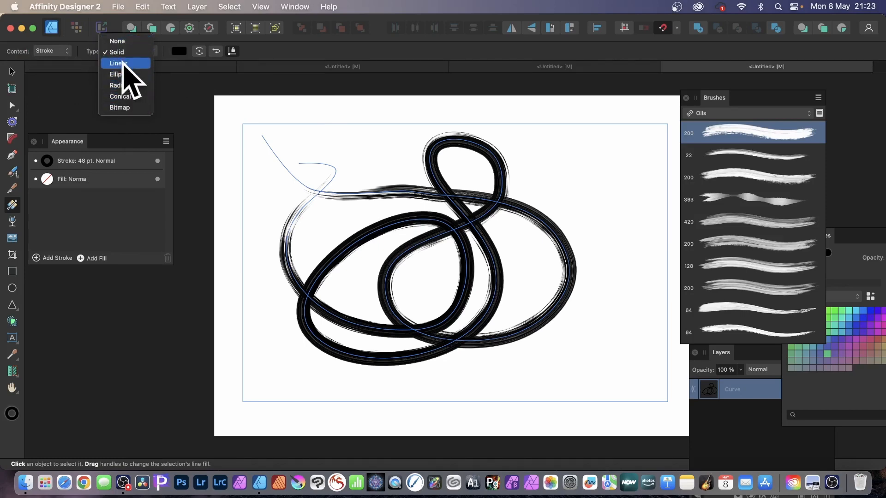
click(123, 64)
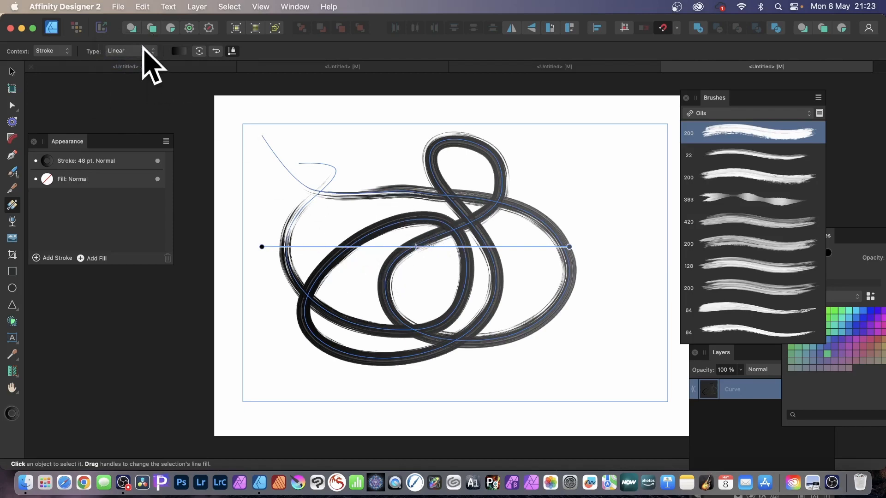
Change the curve's stroke type to Bitmap, using the image 2.png from the Desktop
click(143, 50)
click(131, 94)
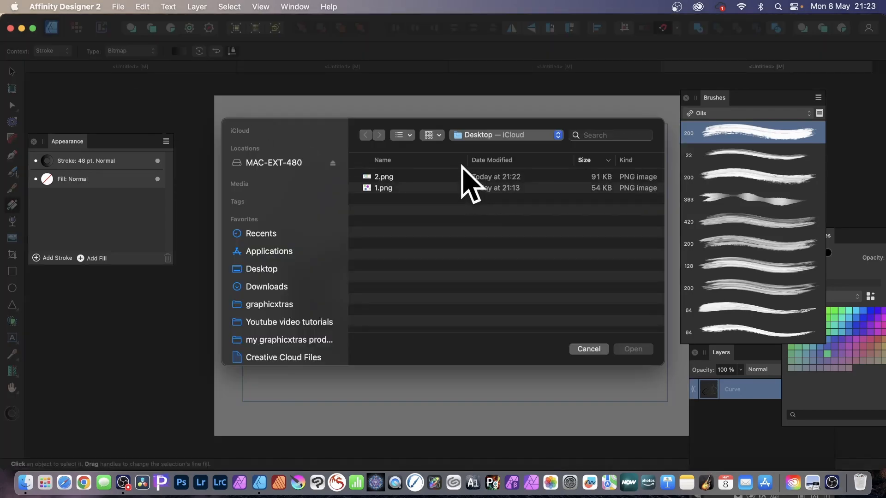
click(384, 177)
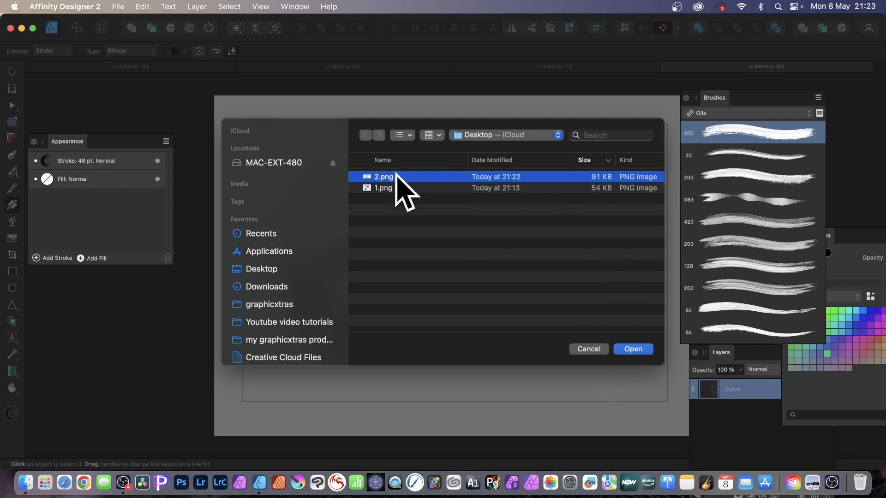
click(633, 349)
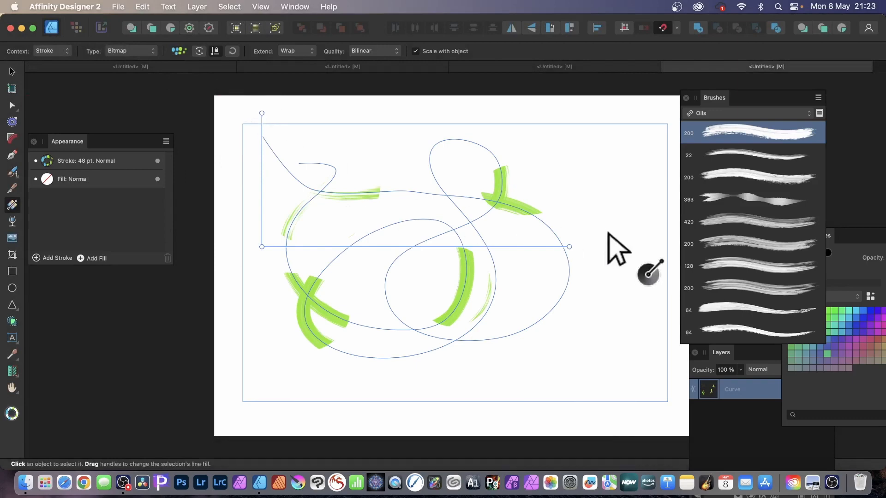
Shrink and rotate the bitmap fill on the looping curve, and duplicate its 48 pt stroke in the appearance settings
mouse_move(569, 246)
mouse_down()
mouse_move(399, 256)
mouse_move(290, 248)
mouse_move(281, 223)
mouse_move(263, 229)
mouse_move(289, 243)
mouse_move(303, 221)
mouse_move(313, 231)
mouse_move(324, 291)
mouse_move(293, 296)
mouse_move(275, 279)
mouse_move(284, 281)
mouse_up()
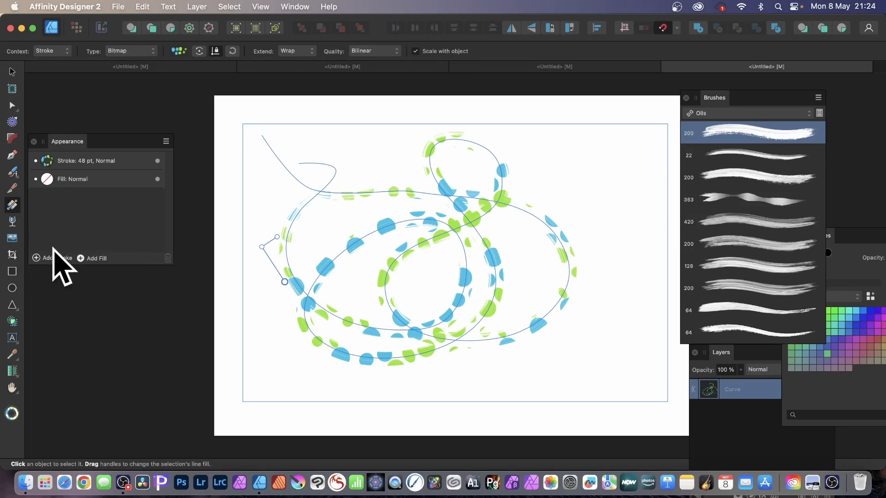
click(130, 160)
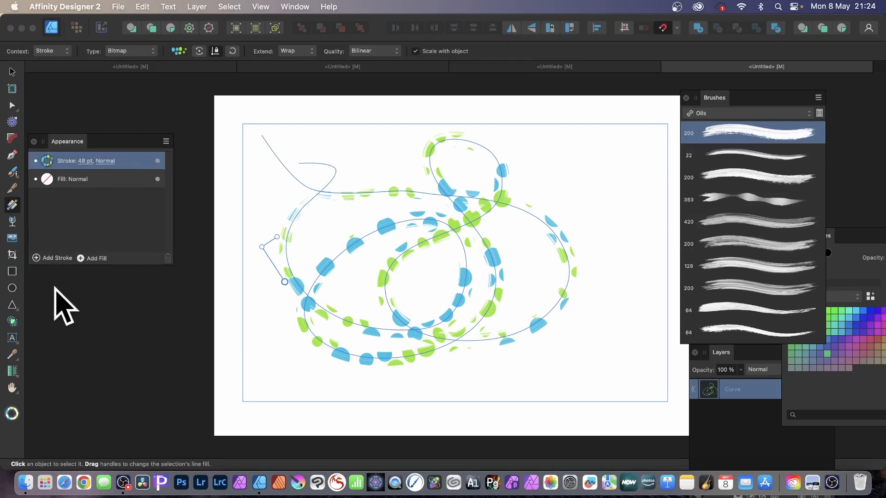
right_click(131, 163)
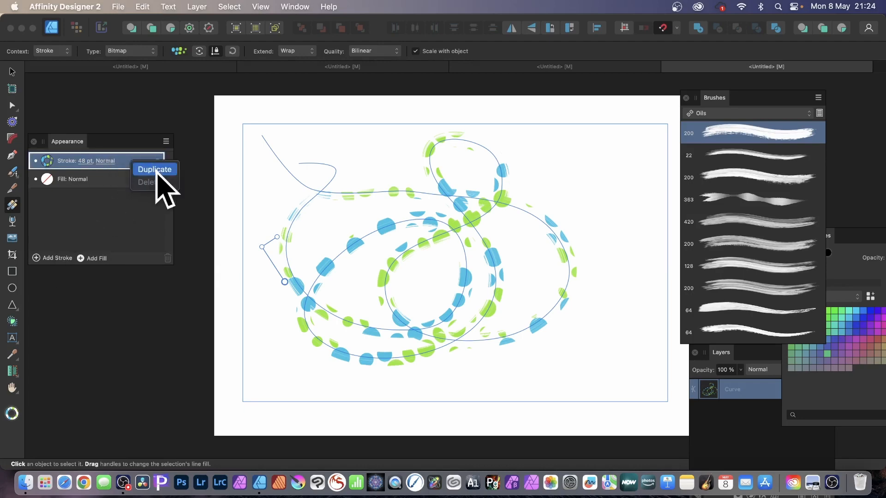
click(155, 170)
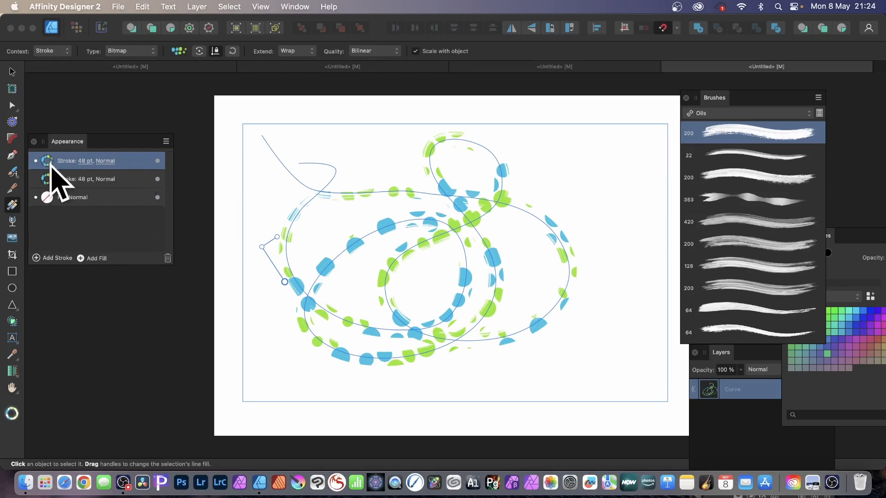
Fill the upper stroke with the bitmap 1.png from the Desktop using the Stroke context, and adjust the image's scale and rotation
click(13, 206)
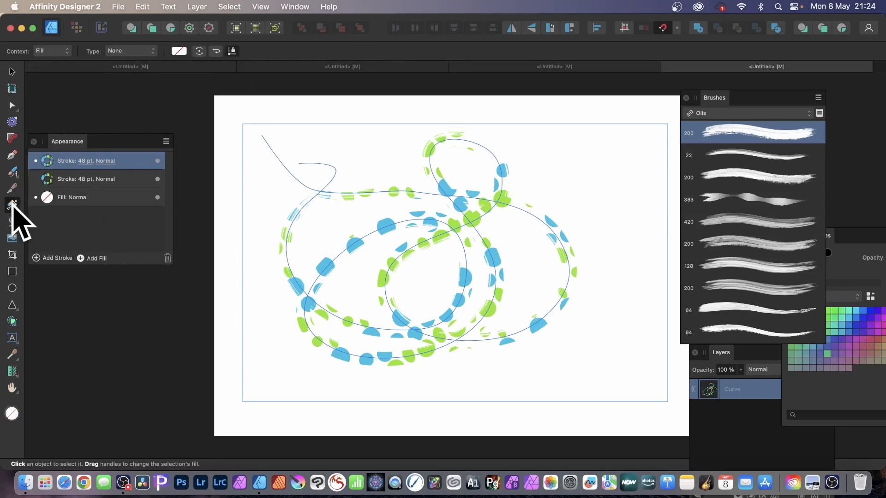
click(134, 52)
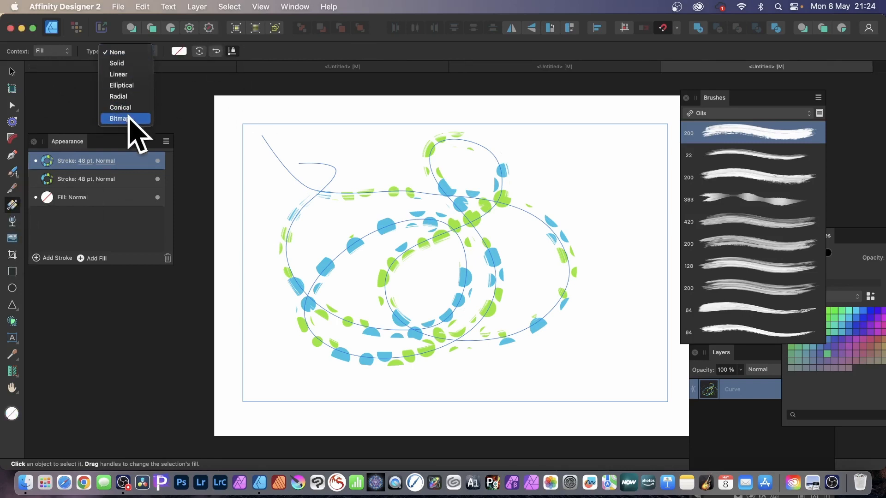
click(68, 52)
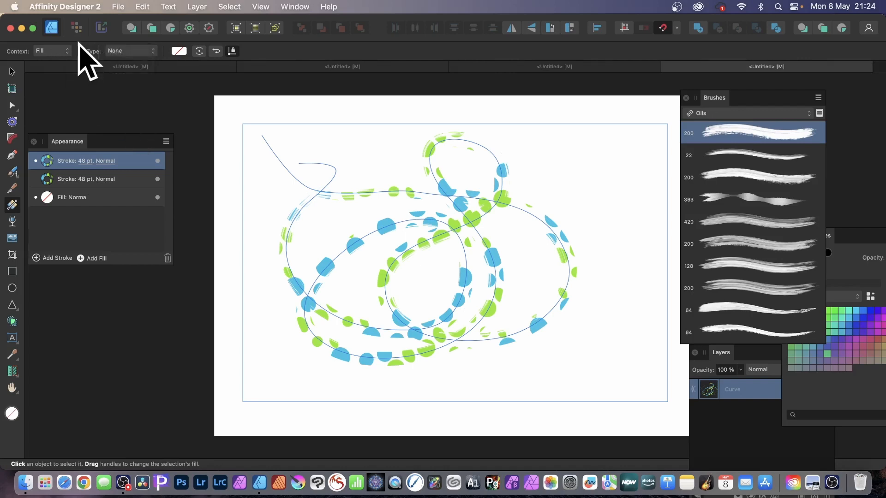
click(52, 52)
click(46, 64)
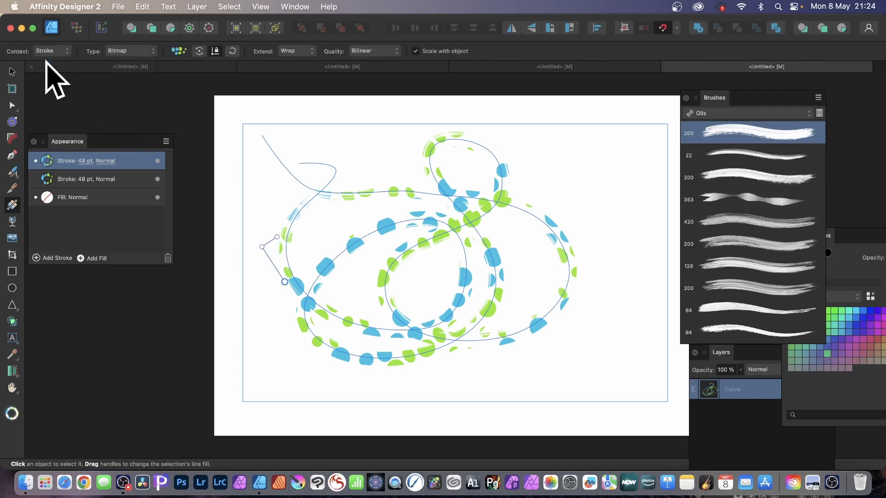
click(121, 52)
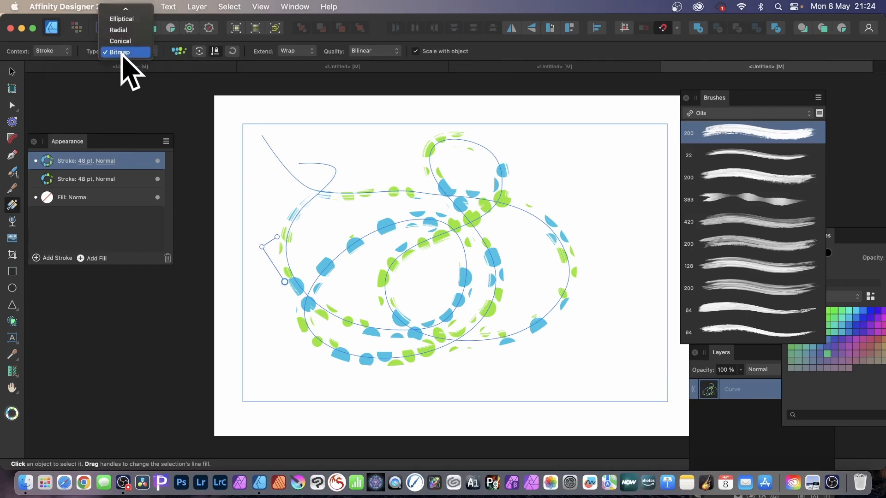
click(122, 52)
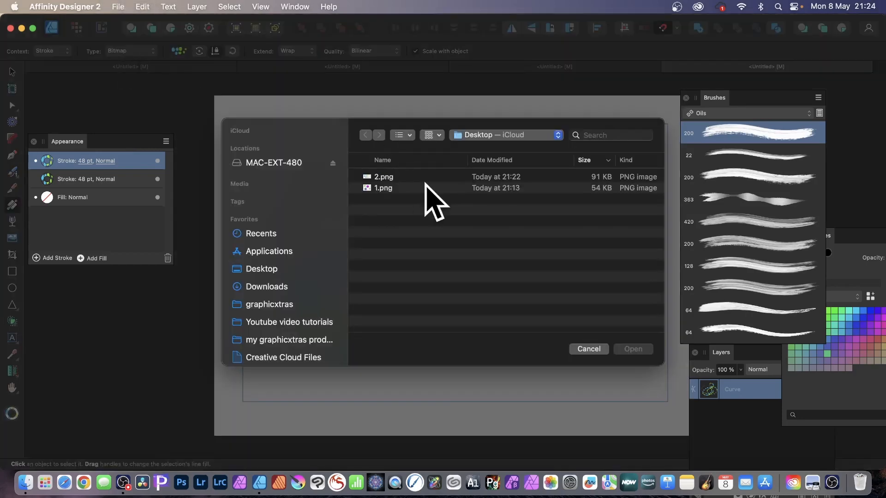
click(382, 189)
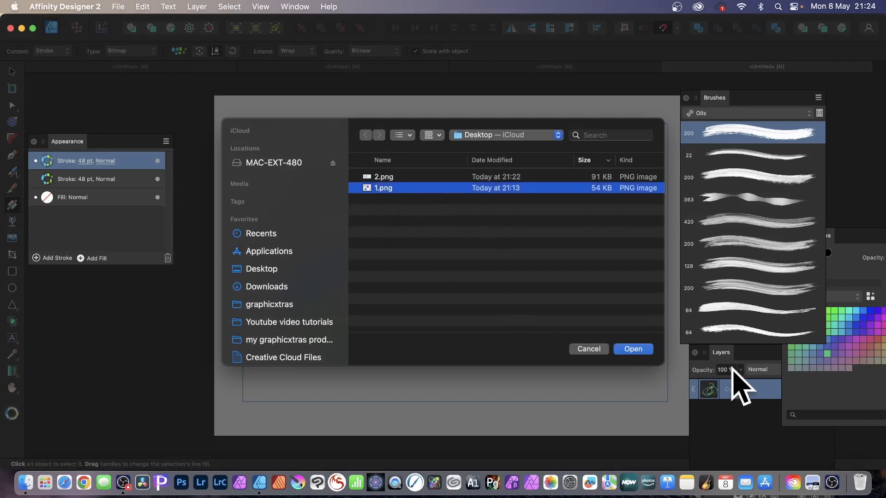
click(631, 349)
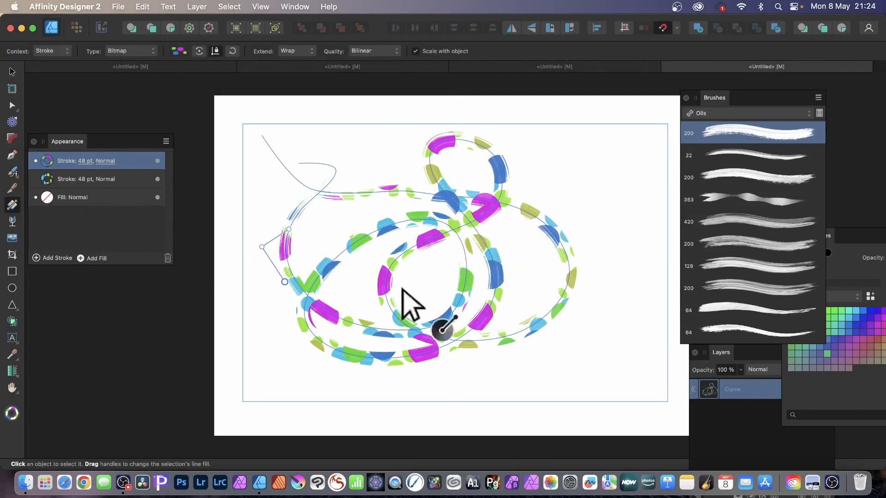
drag(286, 231, 269, 247)
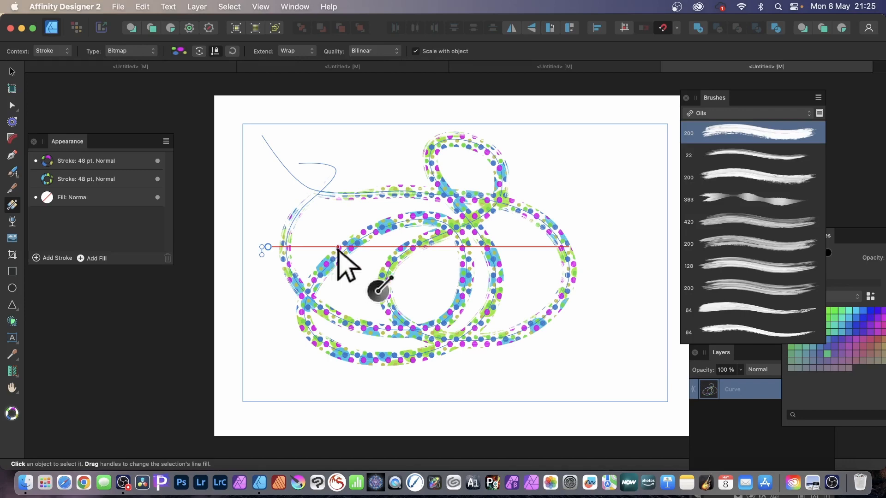
mouse_move(268, 257)
mouse_down()
mouse_move(304, 263)
mouse_move(289, 255)
mouse_up()
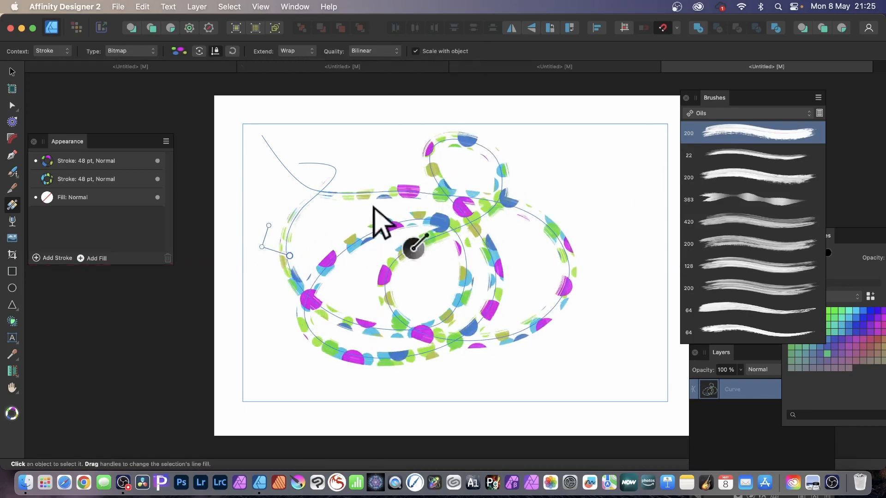
Delete the looping curve from the page
click(13, 72)
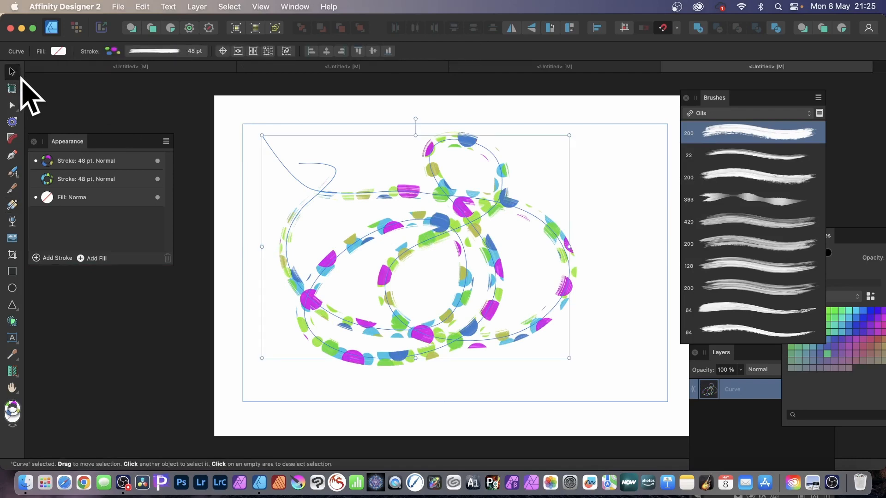
key(Delete)
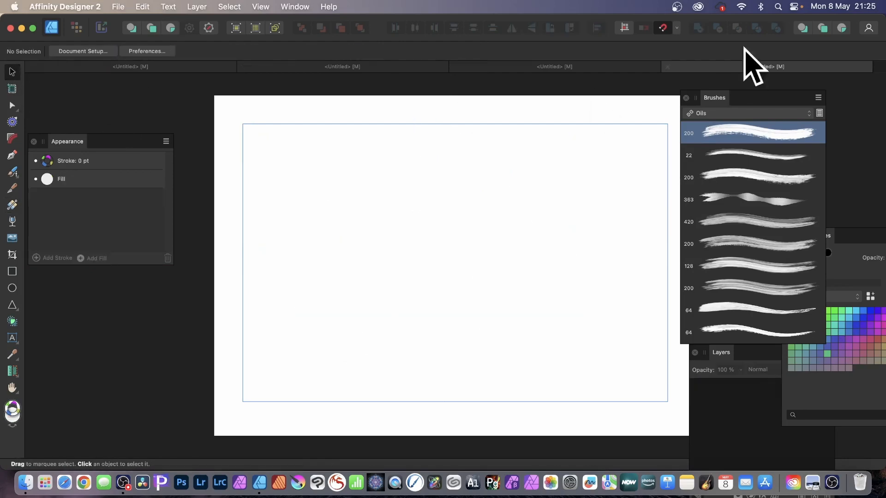
Create a new textured image brush from 2.png on the Desktop in the custom brush category listed after Acrylics 2
drag(714, 98, 633, 87)
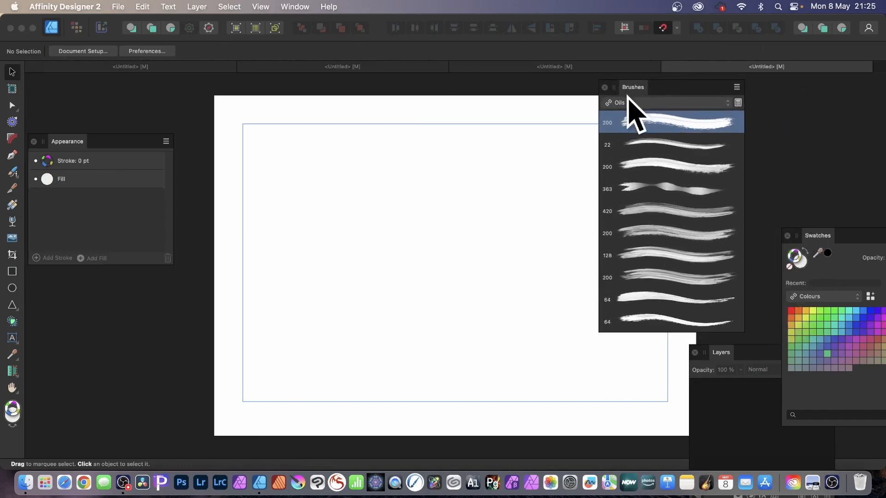
click(635, 102)
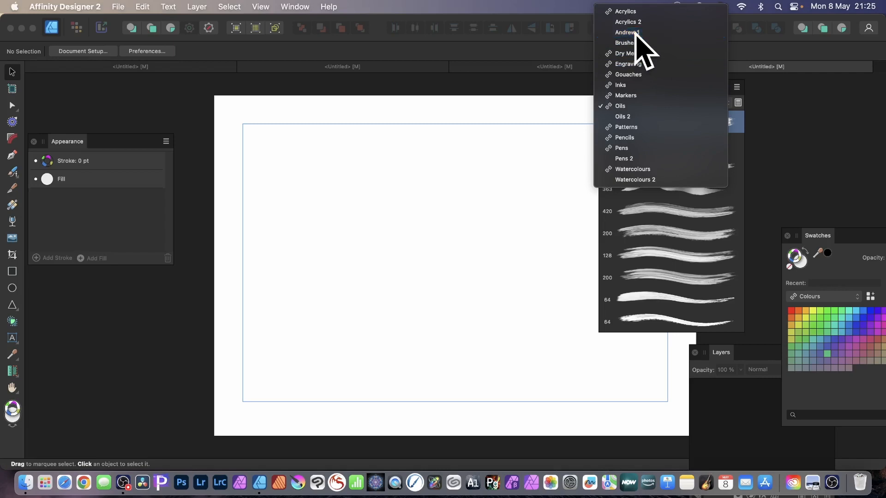
click(635, 33)
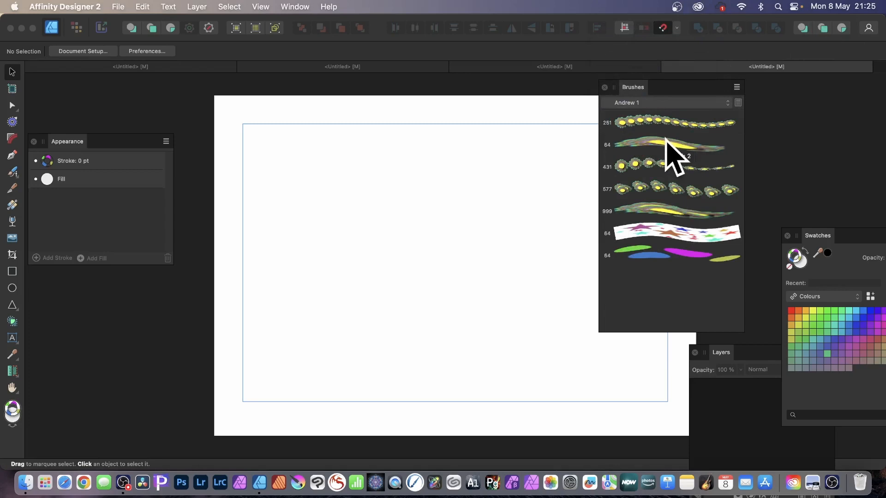
click(736, 87)
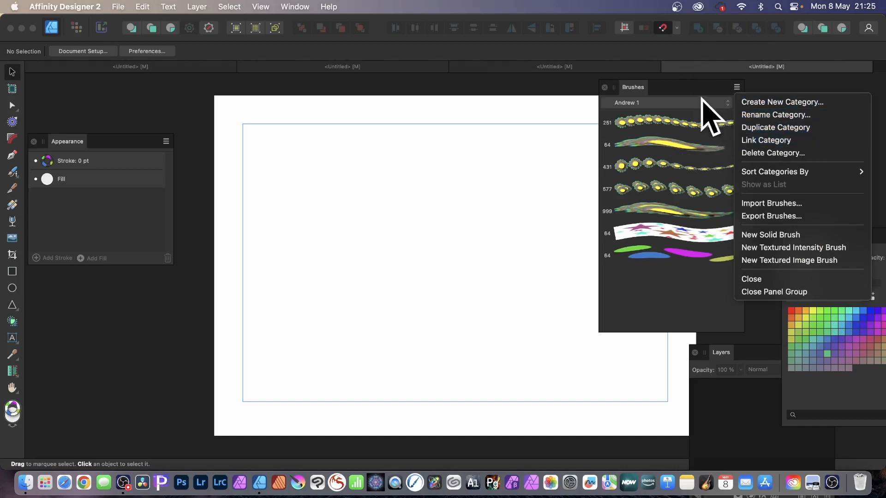
click(791, 261)
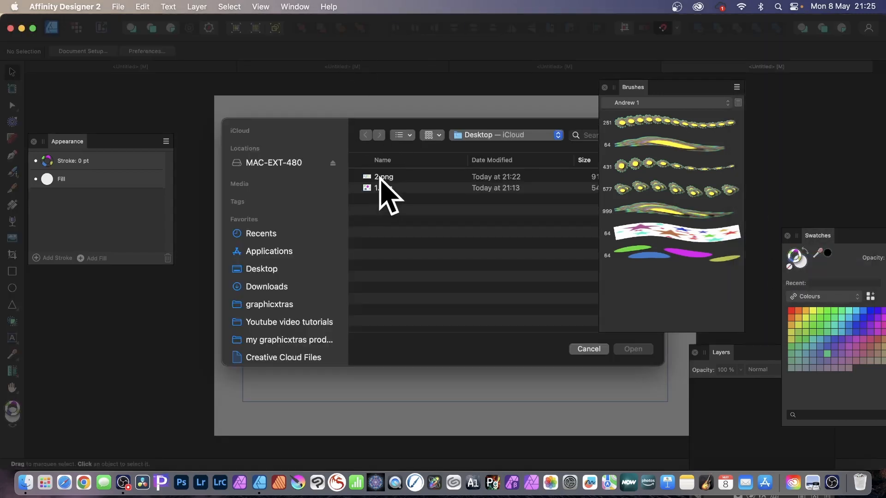
click(380, 177)
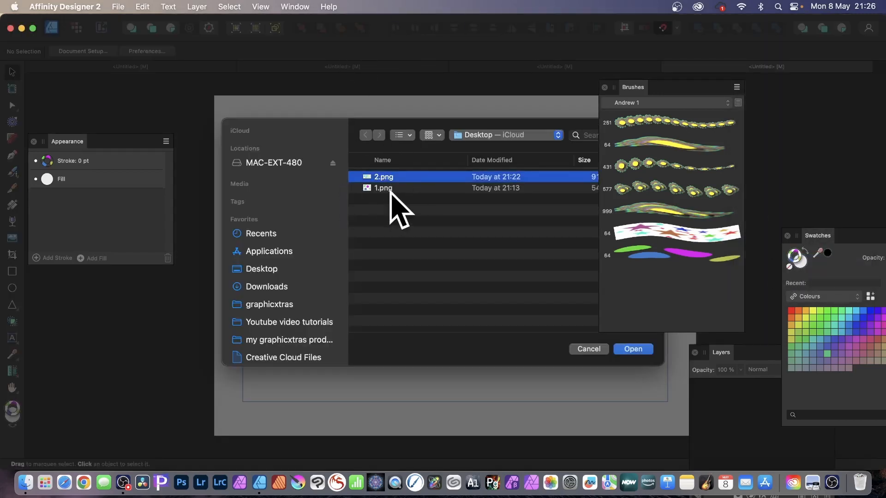
click(633, 349)
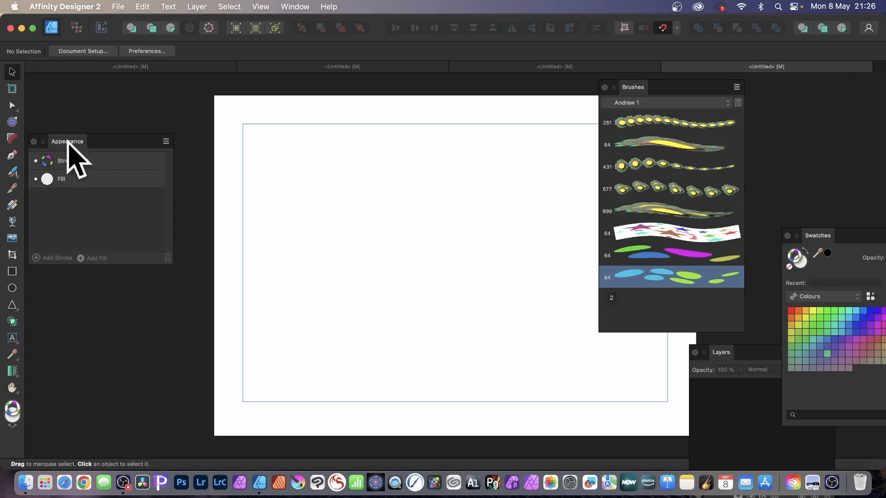
click(12, 172)
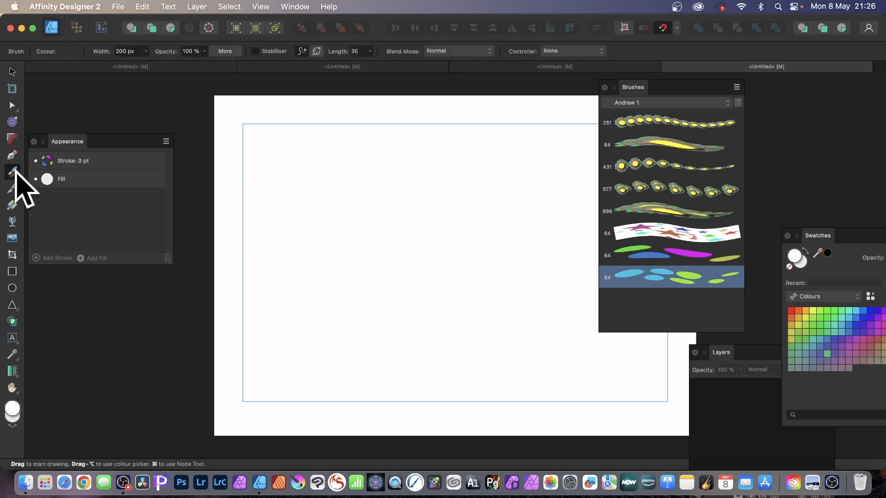
drag(359, 118, 355, 159)
key(super+z)
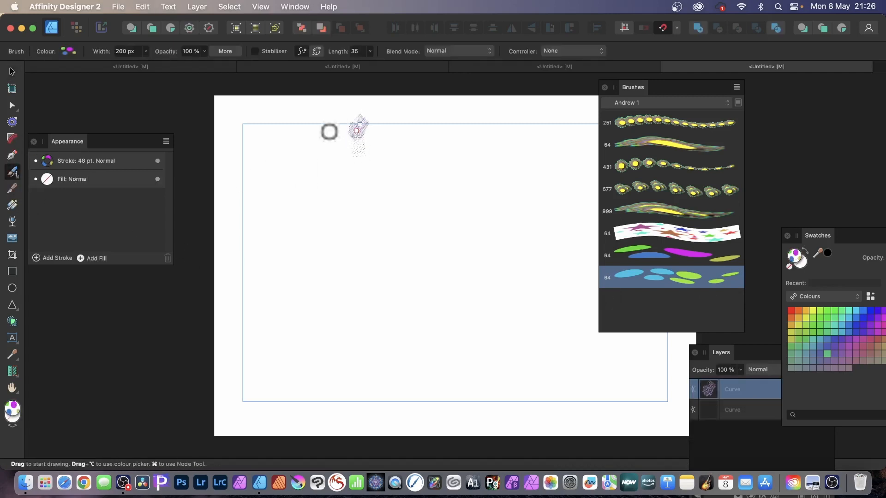
key(super+z)
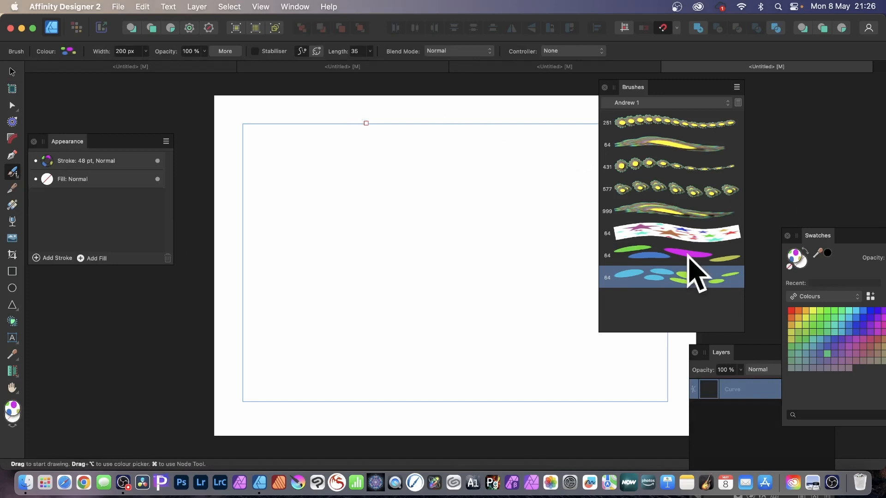
Paint a large looping curve across the page with the new blue and green ellipse brush at 330 px width
click(683, 279)
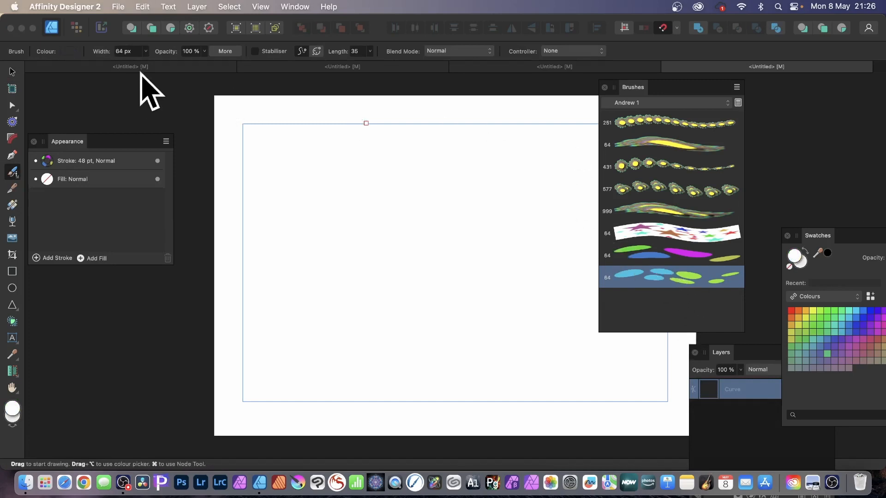
click(145, 51)
drag(147, 63, 174, 63)
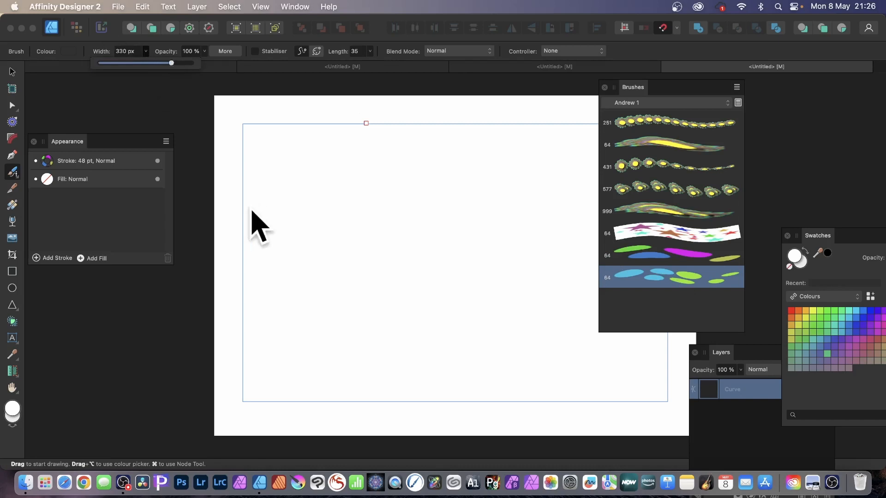
mouse_move(264, 150)
mouse_down()
mouse_move(286, 202)
mouse_move(383, 235)
mouse_move(495, 256)
mouse_move(547, 302)
mouse_move(547, 343)
mouse_move(468, 392)
mouse_move(400, 374)
mouse_move(399, 292)
mouse_move(448, 195)
mouse_move(415, 138)
mouse_move(340, 210)
mouse_move(334, 342)
mouse_move(263, 231)
mouse_move(435, 184)
mouse_up()
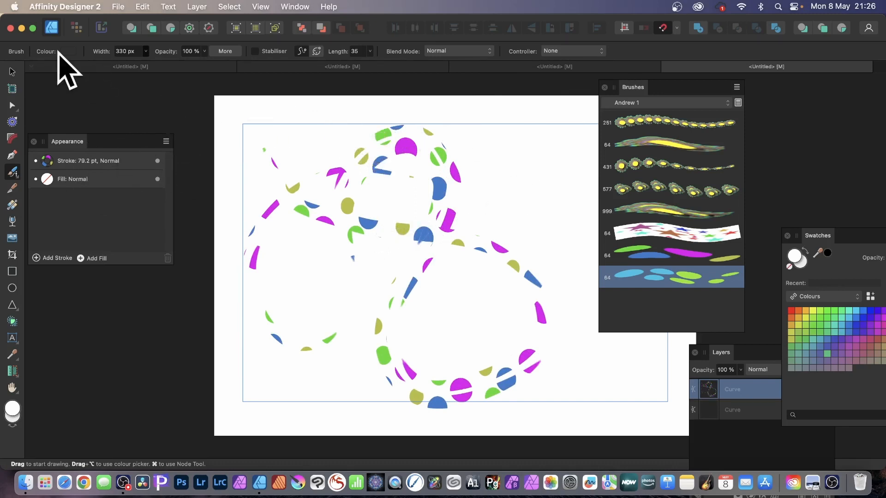
Remove the bitmap from the painted curve by setting its stroke colour to none
click(12, 70)
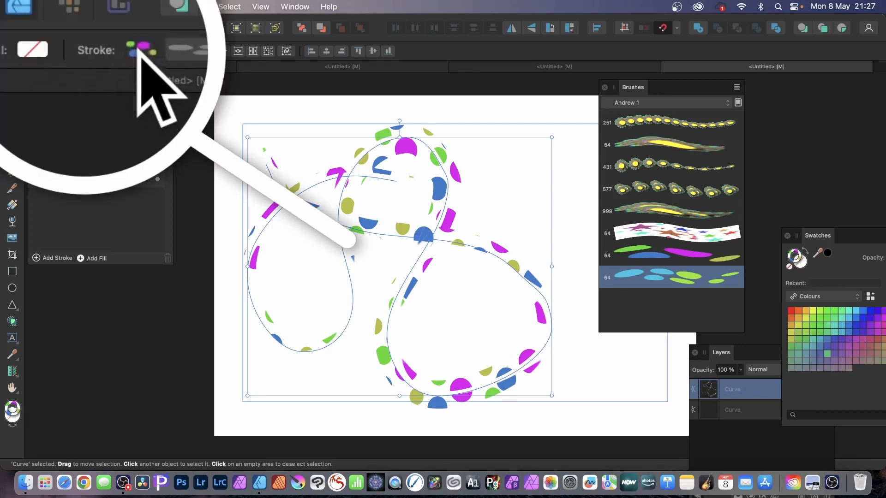
click(157, 49)
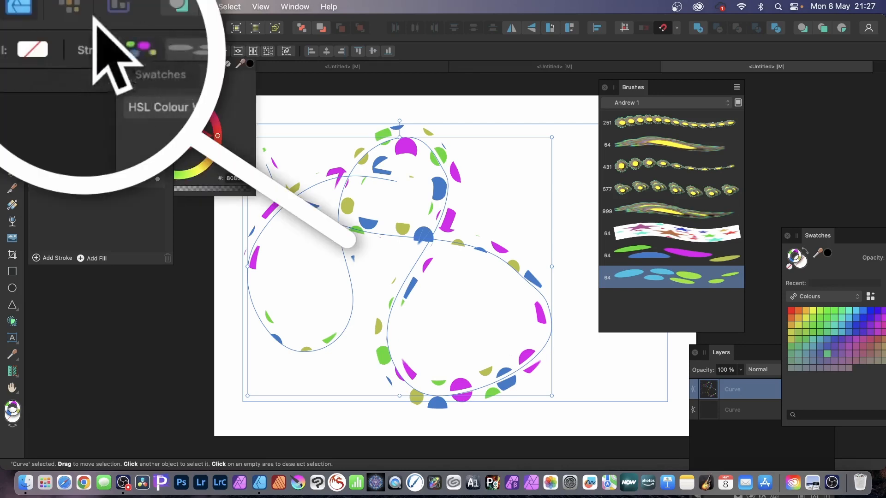
click(226, 64)
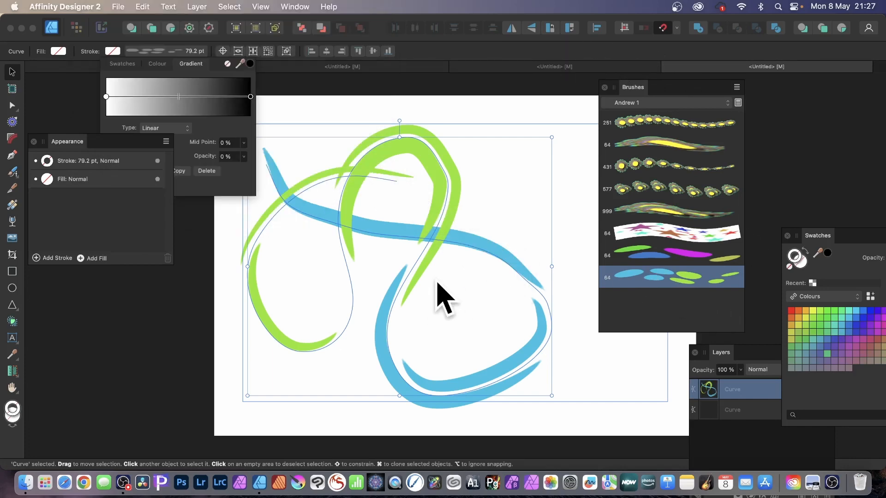
click(491, 285)
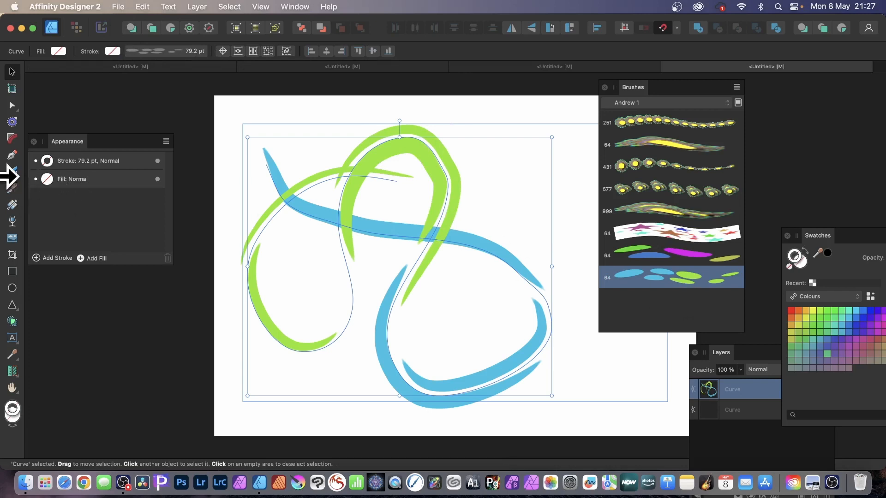
Paint a curling curve along the top of the page with the ellipse brush at 330 px, and move it up towards the page's right side
click(14, 173)
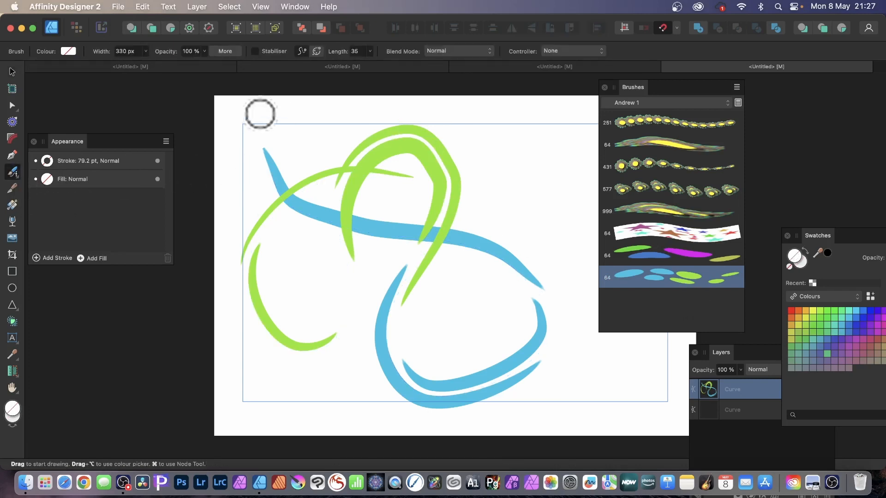
mouse_move(260, 114)
mouse_down()
mouse_move(460, 141)
mouse_move(525, 211)
mouse_move(484, 233)
mouse_move(517, 205)
mouse_up()
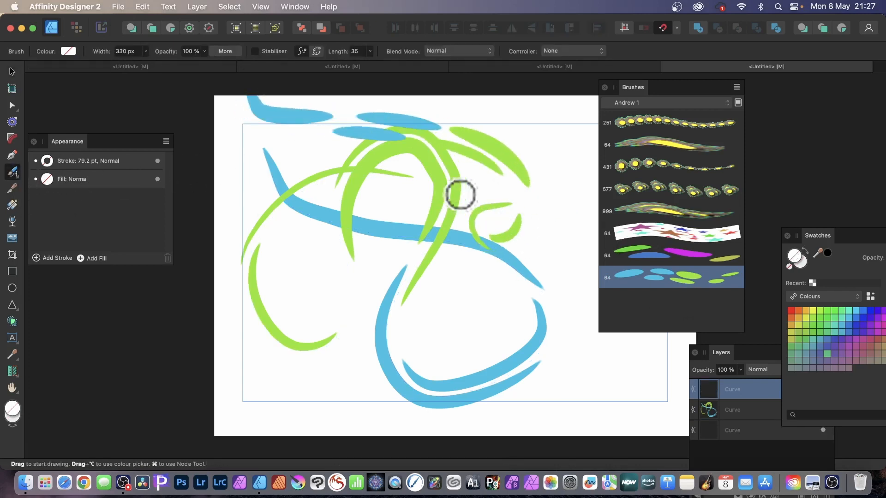
click(11, 70)
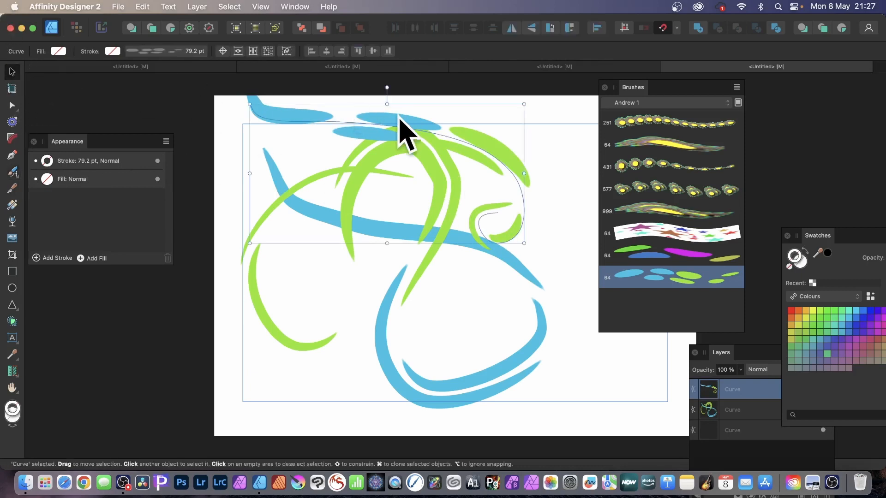
mouse_move(396, 122)
mouse_down()
mouse_move(400, 134)
mouse_move(438, 113)
mouse_up()
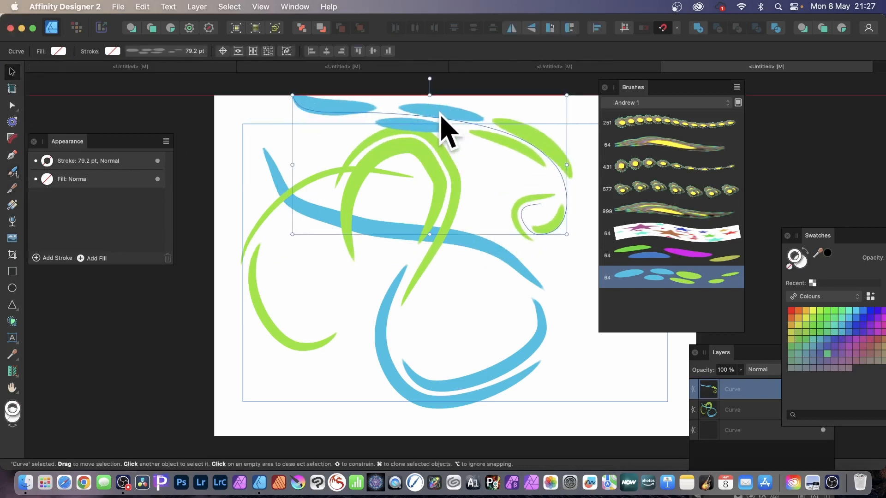
Edit the blue and green ellipse brush to a brush width of 382.4 px with a repeating body
double_click(675, 281)
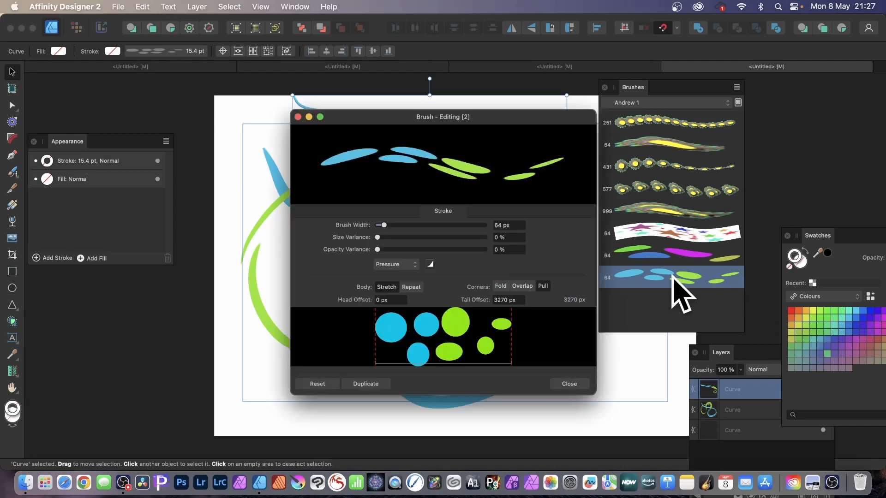
mouse_move(446, 131)
mouse_down()
mouse_move(520, 129)
mouse_move(598, 105)
mouse_up()
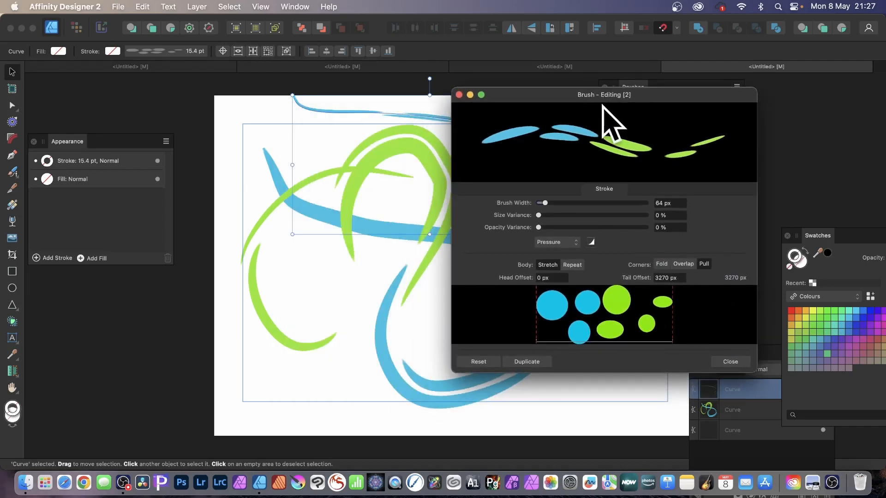
drag(544, 203, 643, 204)
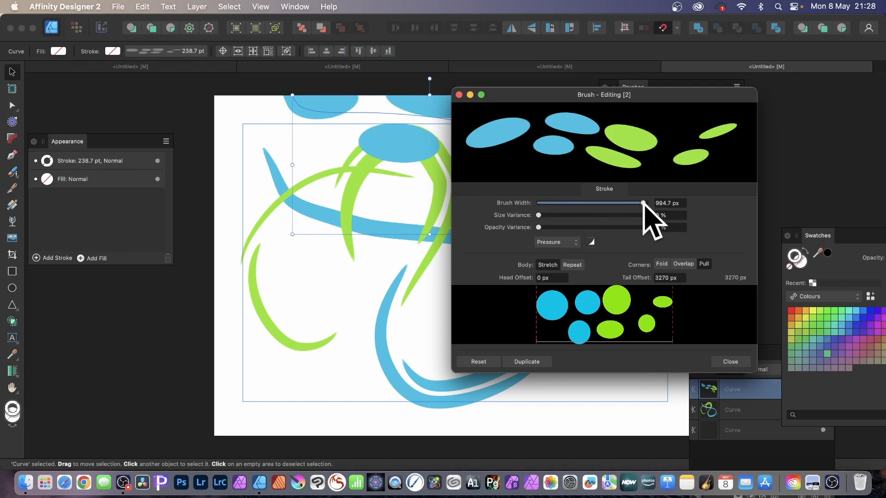
mouse_move(642, 203)
mouse_down()
mouse_move(557, 204)
mouse_move(580, 204)
mouse_up()
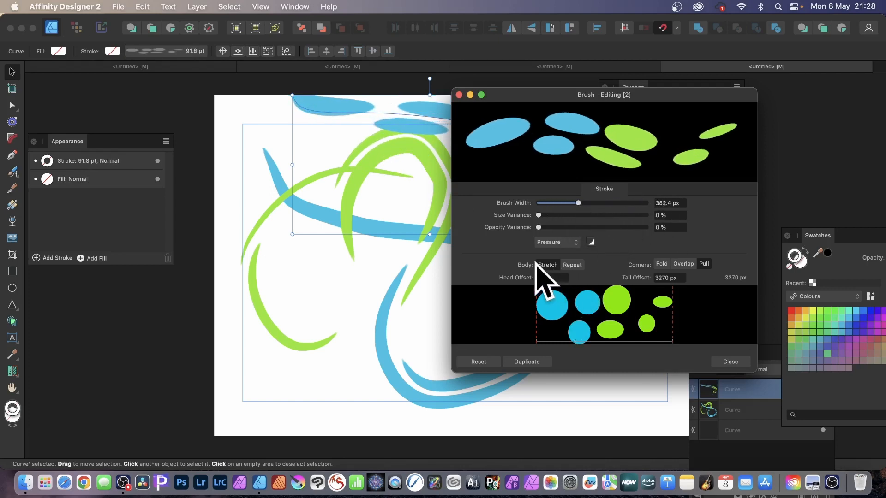
click(572, 266)
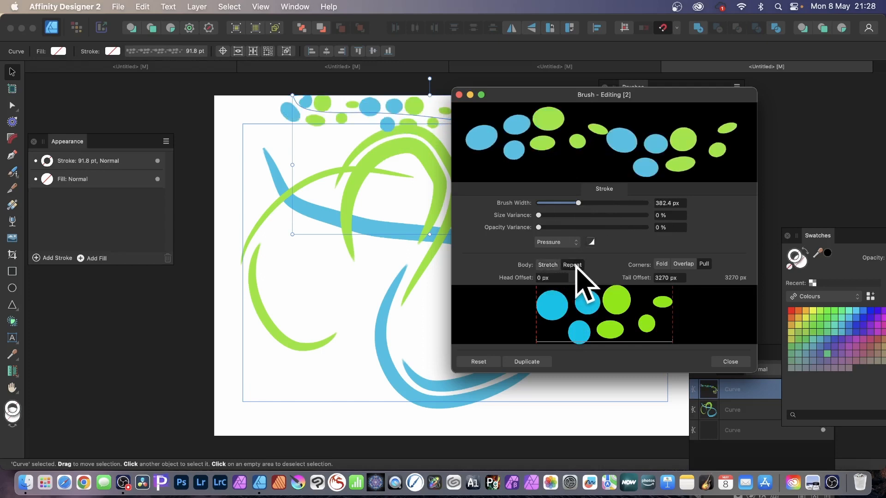
Try a tail offset of 2943 px on the repeating brush image, and return it to 3270 px
drag(501, 96, 598, 120)
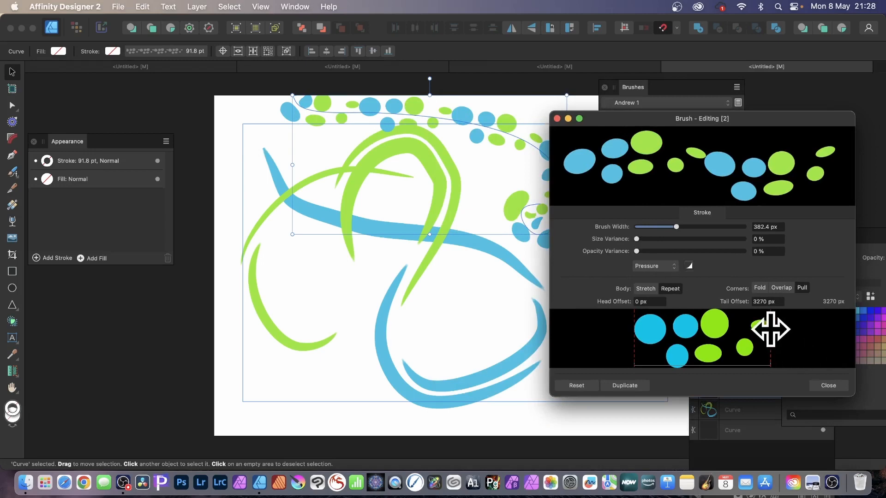
mouse_move(770, 329)
mouse_down()
mouse_move(658, 329)
mouse_move(734, 338)
mouse_move(757, 330)
mouse_up()
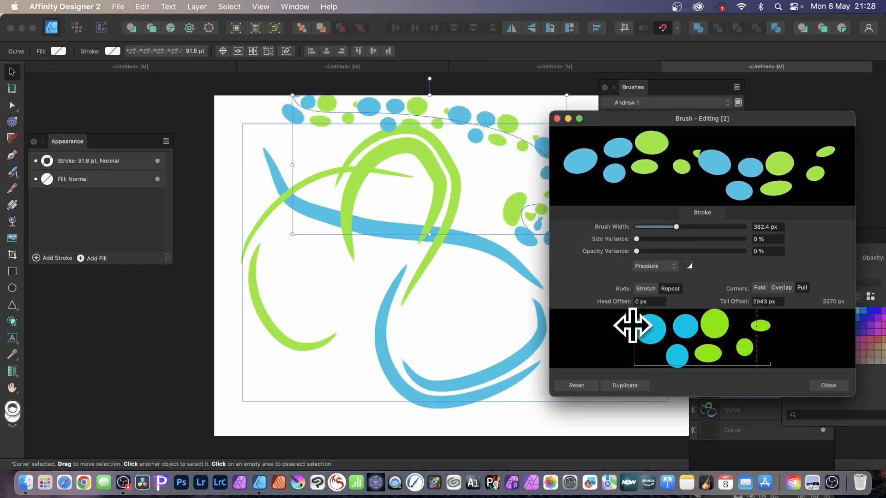
mouse_move(632, 337)
mouse_down()
mouse_move(718, 339)
mouse_move(629, 332)
mouse_up()
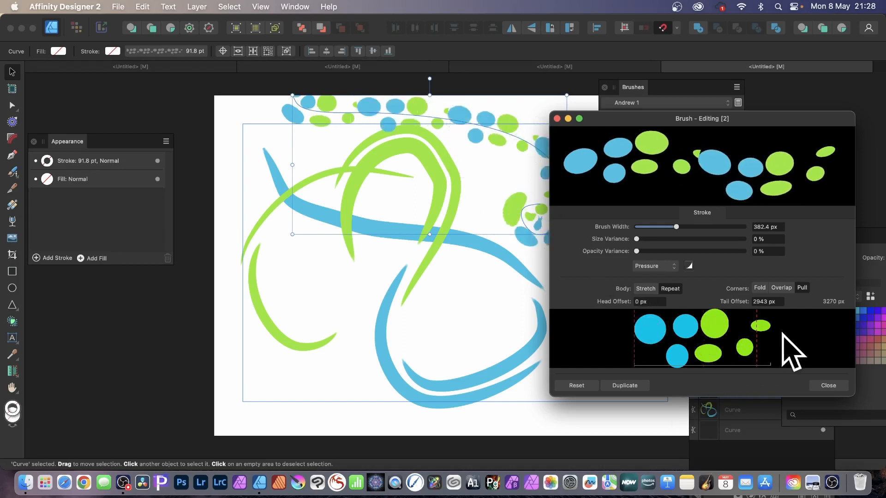
drag(758, 331, 781, 332)
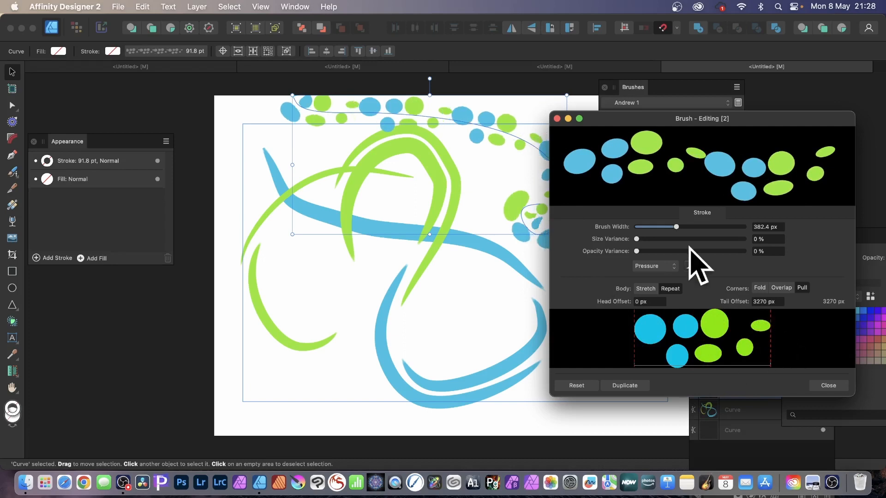
Set the brush's size variance to 87% and opacity variance to 83%, and paint a dense looping curve over the middle of the page
mouse_move(636, 239)
mouse_down()
mouse_move(742, 249)
mouse_move(654, 257)
mouse_move(725, 257)
mouse_up()
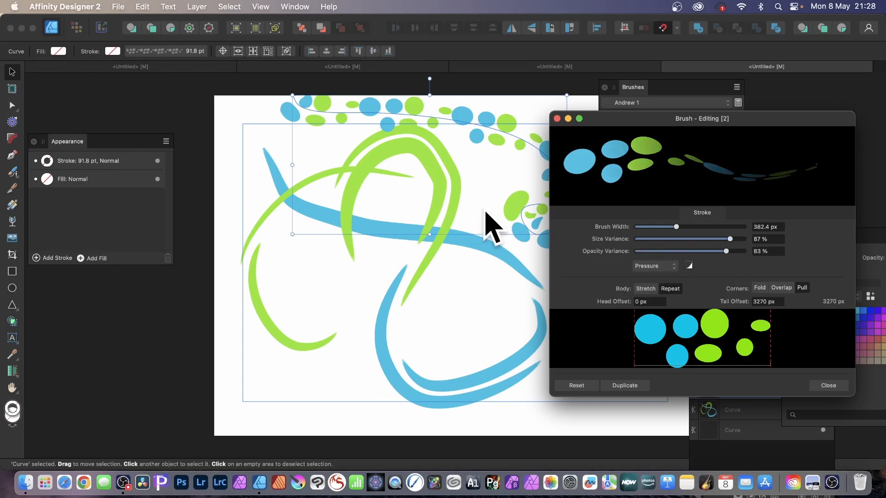
click(829, 386)
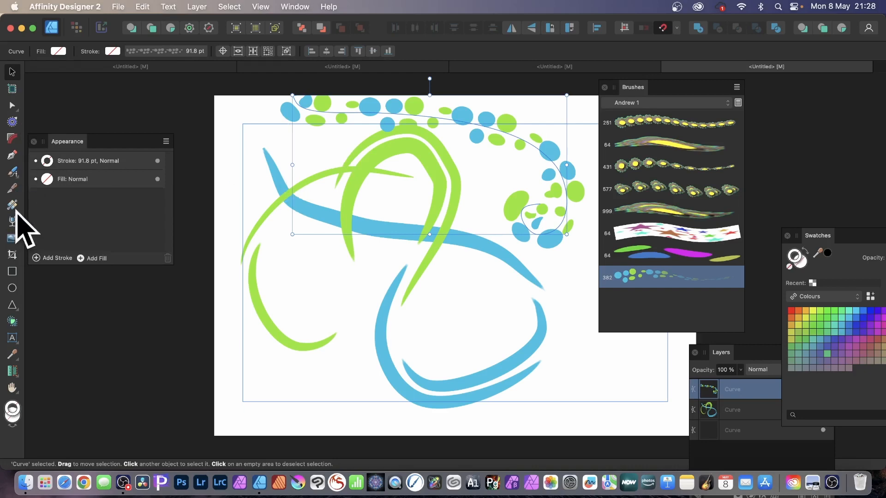
click(13, 172)
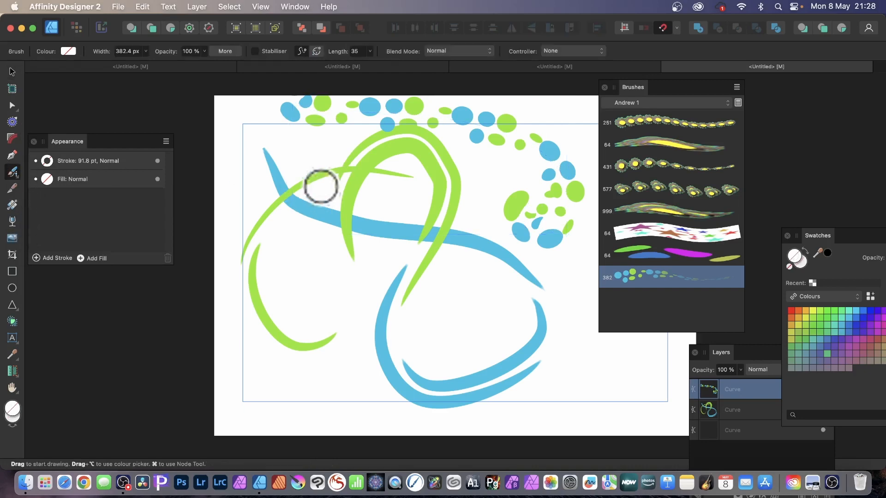
mouse_move(317, 198)
mouse_down()
mouse_move(320, 259)
mouse_move(469, 277)
mouse_move(516, 304)
mouse_move(441, 349)
mouse_move(473, 228)
mouse_move(427, 175)
mouse_move(461, 275)
mouse_move(345, 307)
mouse_move(450, 198)
mouse_move(313, 263)
mouse_up()
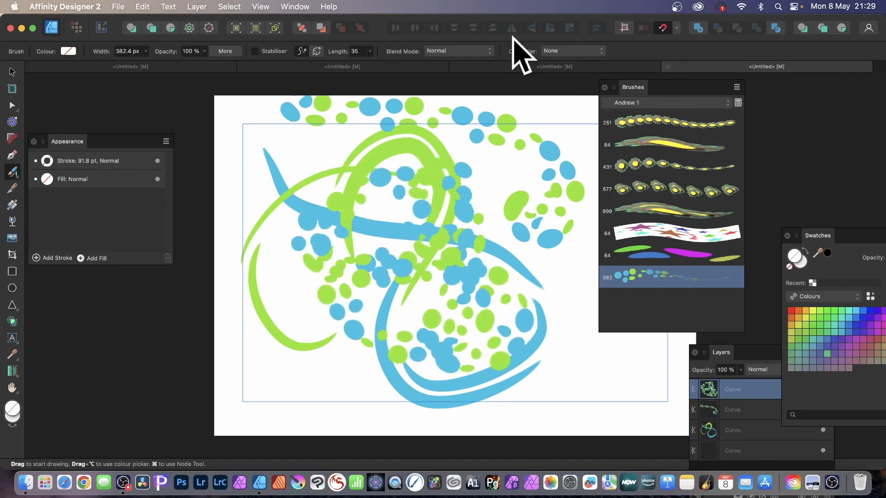
Set the brush controller to Pressure and paint a looping curve across the upper part of the page and down its right side
click(572, 51)
mouse_move(574, 8)
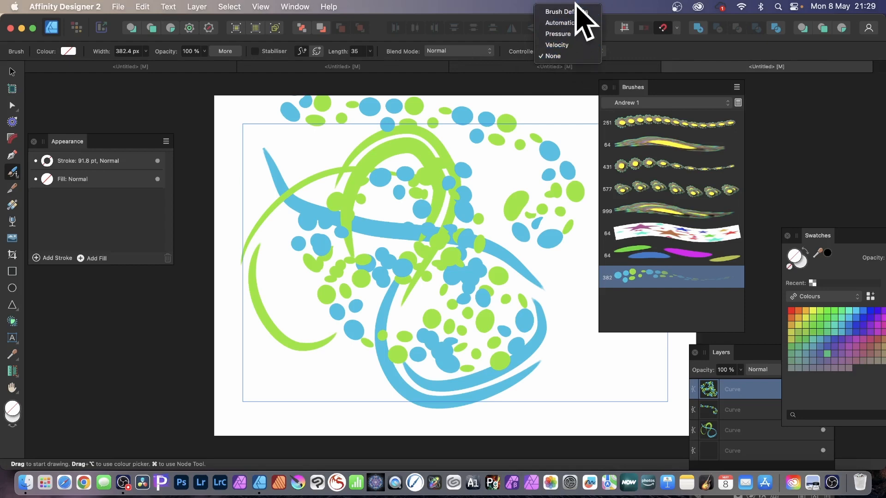
click(580, 52)
mouse_move(272, 150)
mouse_down()
mouse_move(357, 144)
mouse_move(389, 174)
mouse_move(321, 197)
mouse_move(461, 148)
mouse_move(429, 123)
mouse_move(547, 162)
mouse_move(535, 144)
mouse_move(558, 158)
mouse_move(448, 251)
mouse_move(530, 233)
mouse_move(567, 309)
mouse_up()
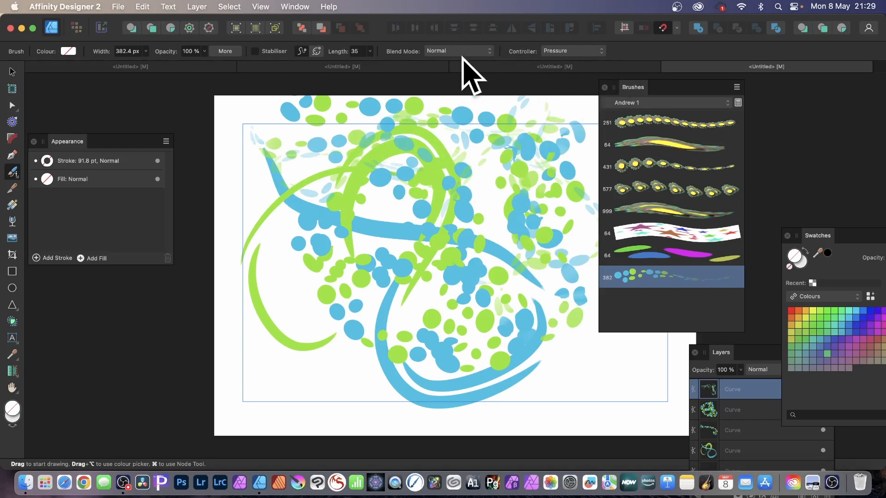
Paint another dense looping curve with the Pressure controller from the page's left side to its lower right area
click(551, 51)
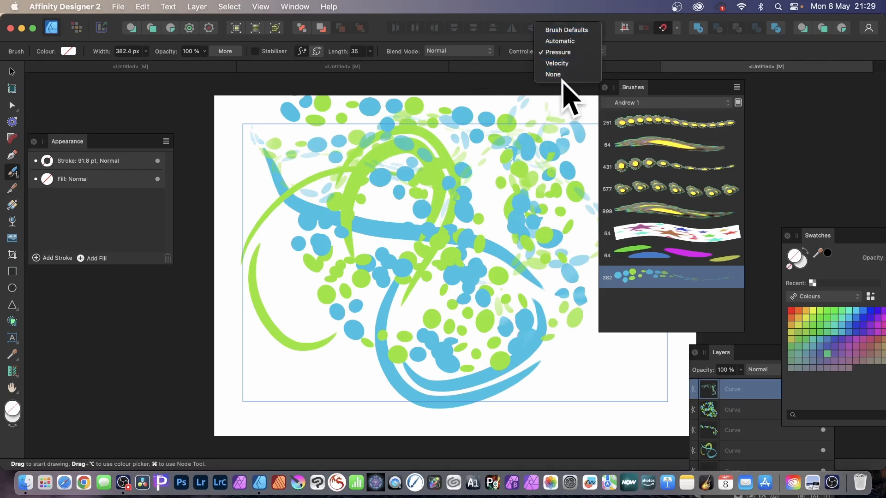
click(669, 52)
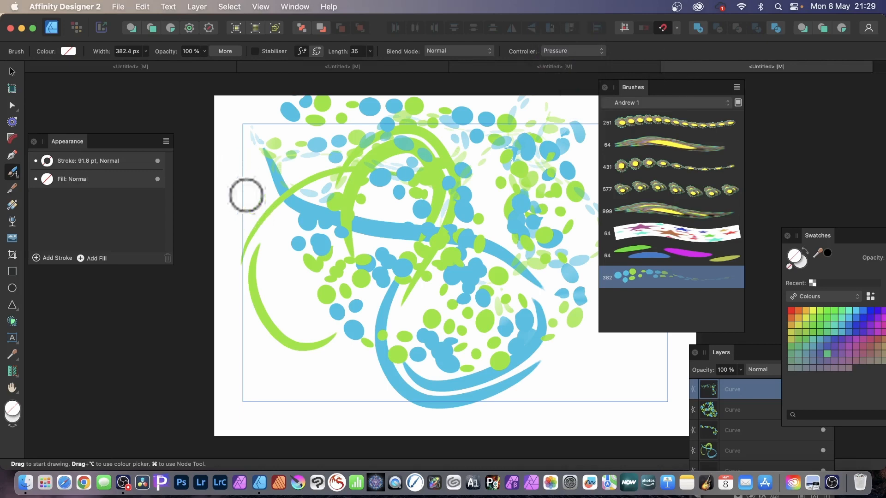
mouse_move(245, 195)
mouse_down()
mouse_move(278, 242)
mouse_move(410, 294)
mouse_move(358, 161)
mouse_move(316, 183)
mouse_move(376, 326)
mouse_move(320, 286)
mouse_move(287, 233)
mouse_move(449, 318)
mouse_move(636, 344)
mouse_move(532, 358)
mouse_move(542, 425)
mouse_move(600, 361)
mouse_move(505, 374)
mouse_move(587, 342)
mouse_move(563, 378)
mouse_move(571, 408)
mouse_move(443, 161)
mouse_move(436, 384)
mouse_up()
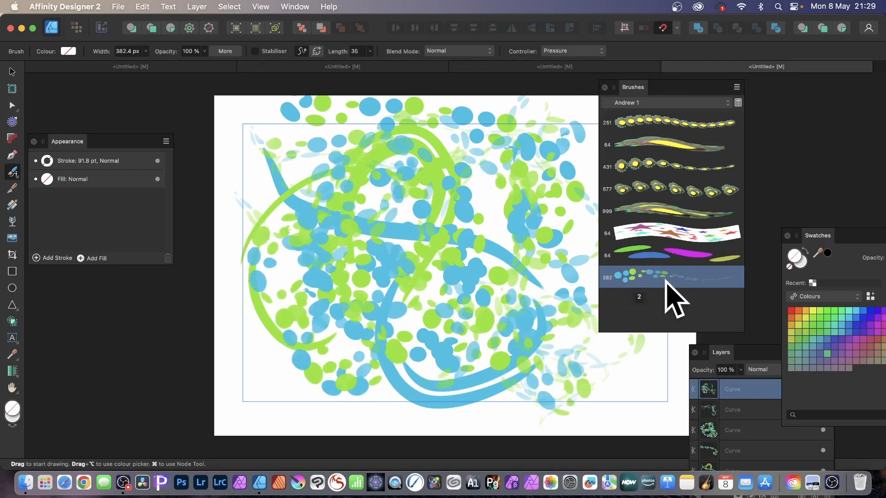
Reshape the ellipse brush's pressure profile by raising a middle point of its curve
double_click(634, 276)
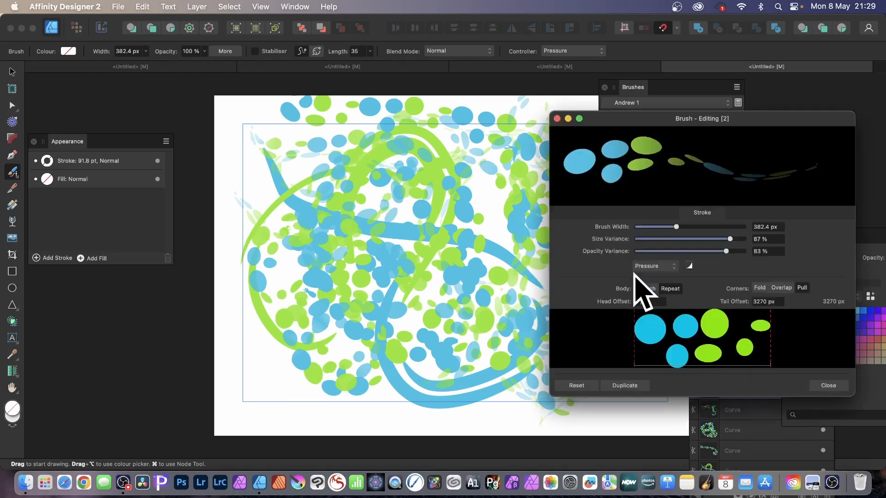
click(689, 267)
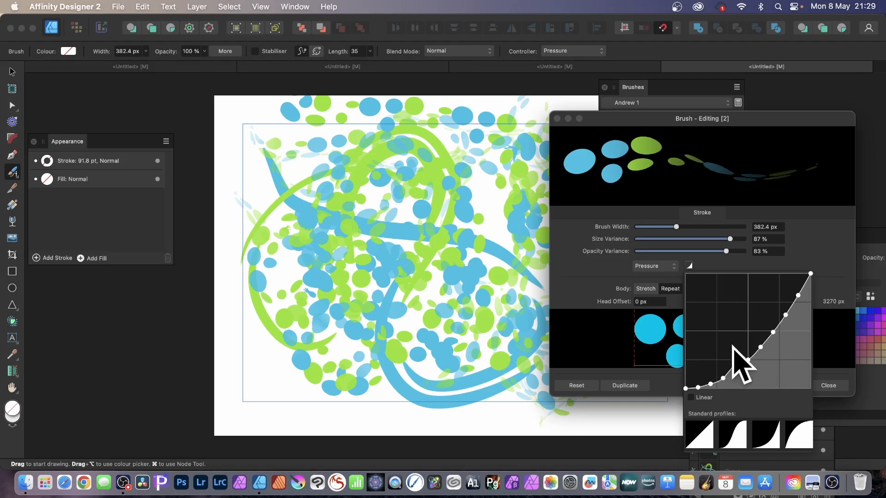
mouse_move(733, 347)
mouse_down()
mouse_move(721, 309)
mouse_move(728, 366)
mouse_move(726, 349)
mouse_up()
drag(704, 118, 553, 50)
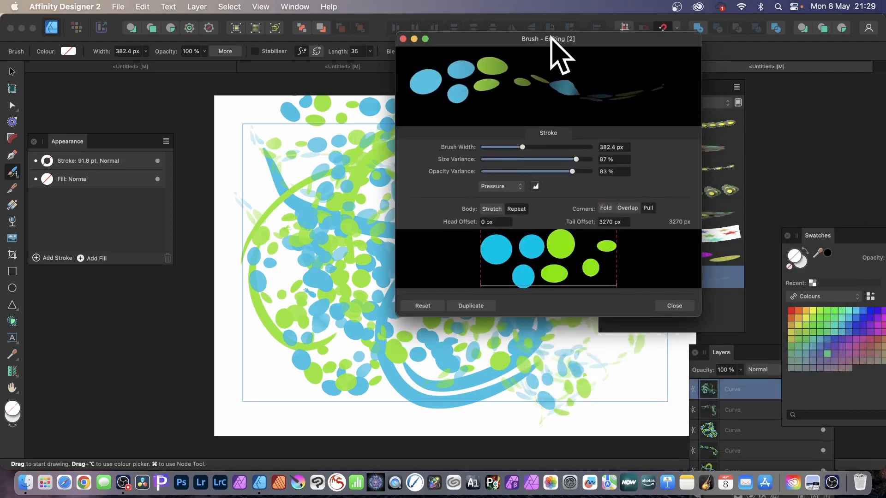
click(680, 318)
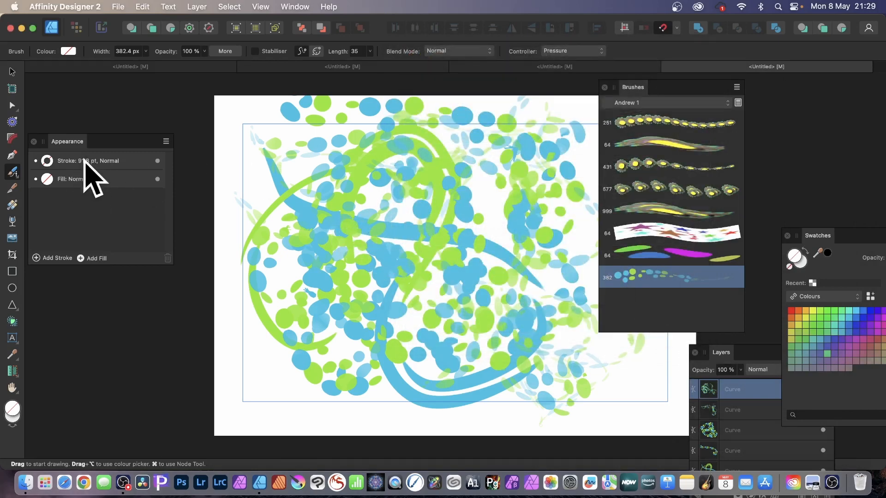
Move the last painted looping curve towards the page's left edge
click(12, 72)
drag(387, 227, 346, 206)
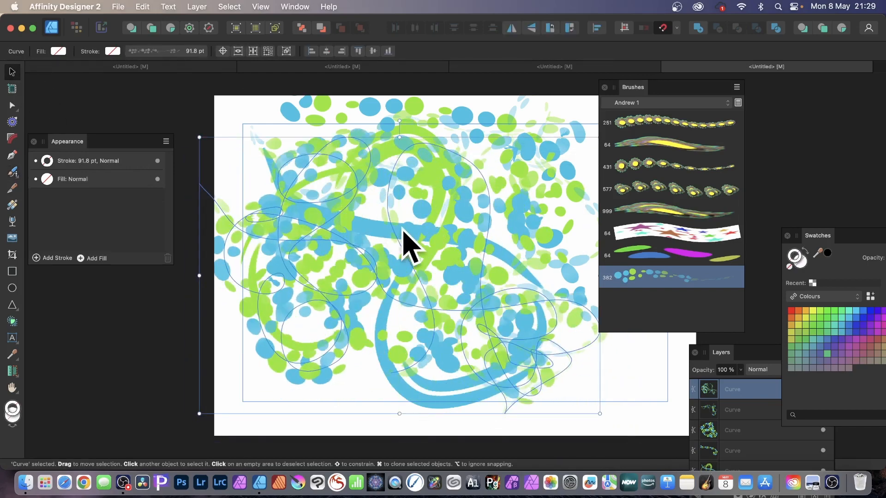